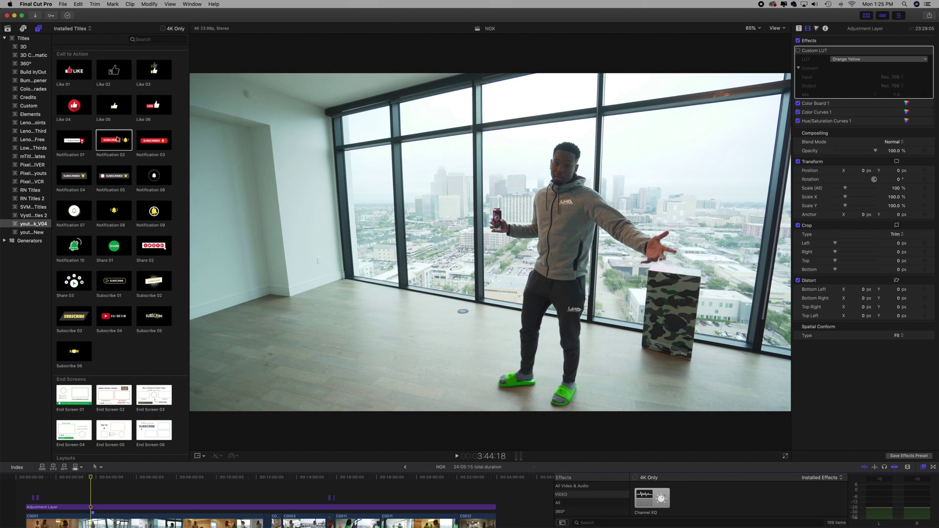
pyautogui.moveTo(113, 140); pyautogui.dragTo(96, 496)
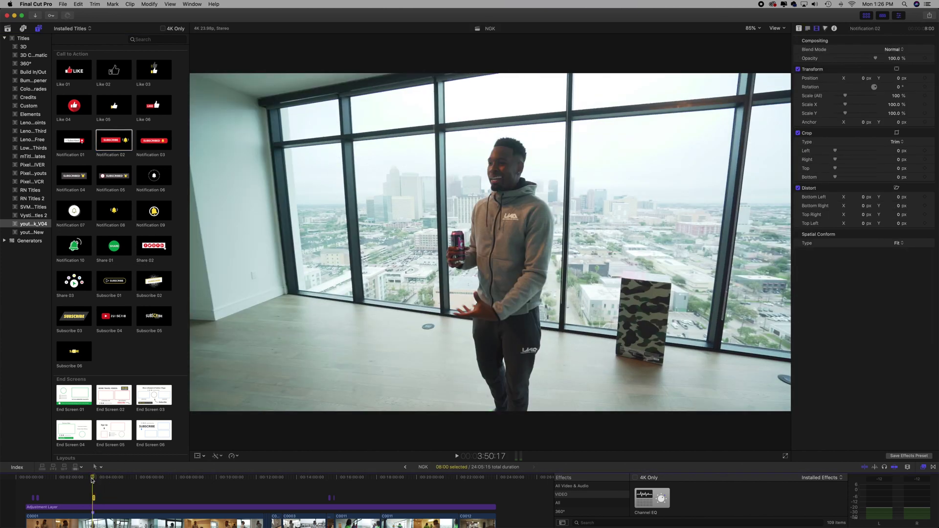
pyautogui.press('space')
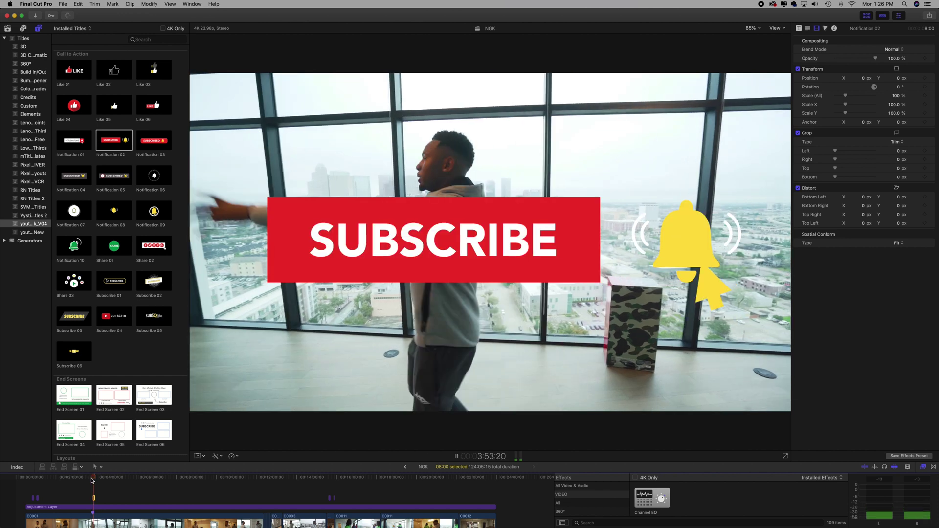
pyautogui.press('space')
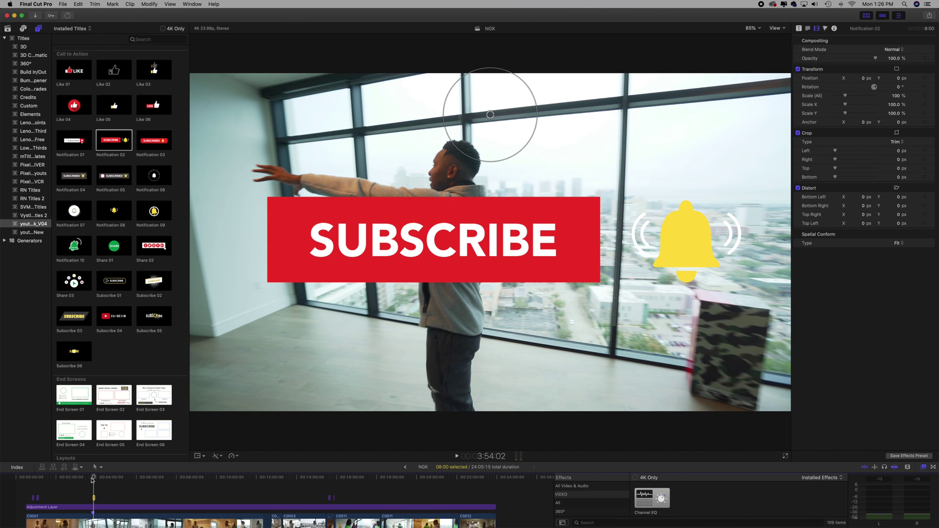
pyautogui.moveTo(92, 479); pyautogui.dragTo(91, 480)
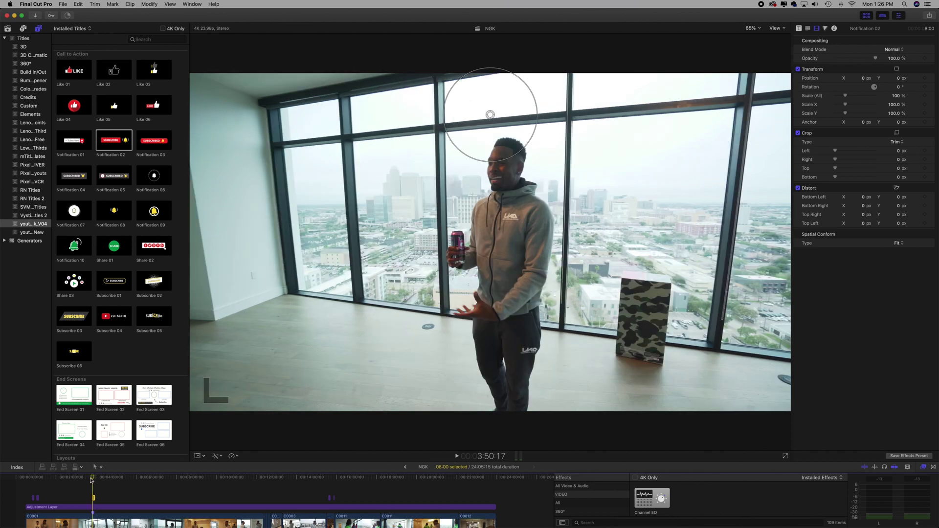
pyautogui.press('l')
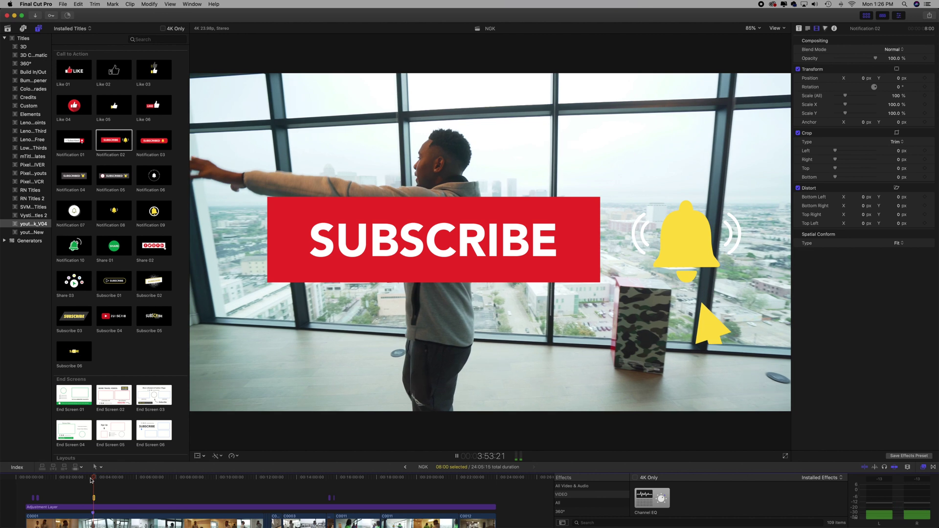
pyautogui.click(94, 498)
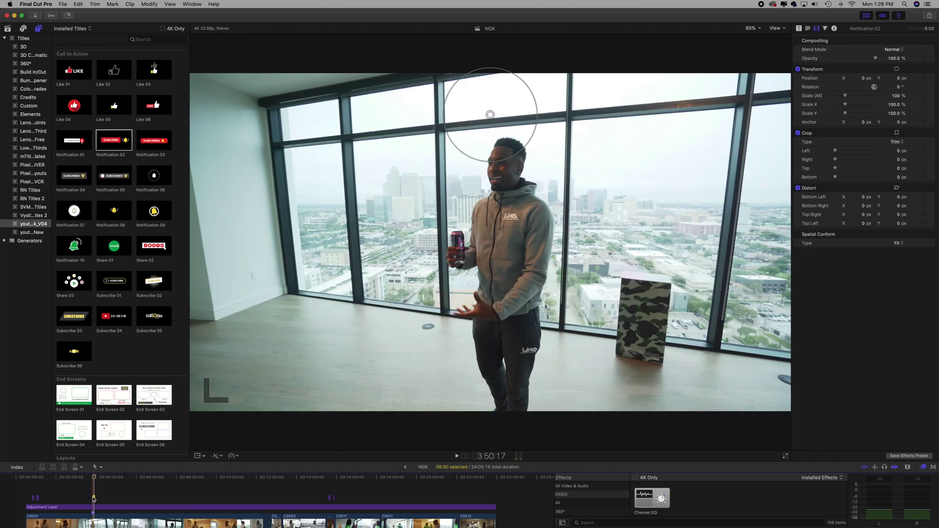
pyautogui.press('Delete')
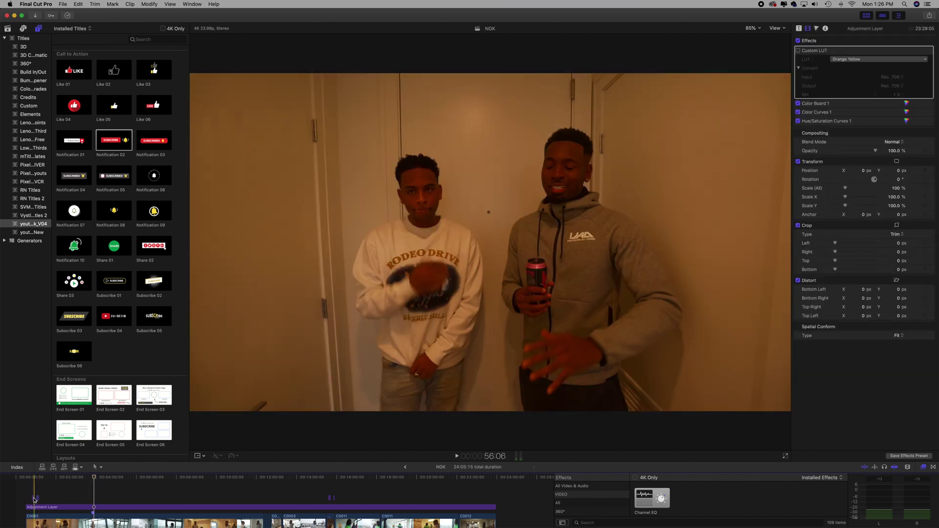
pyautogui.moveTo(34, 500); pyautogui.dragTo(94, 496)
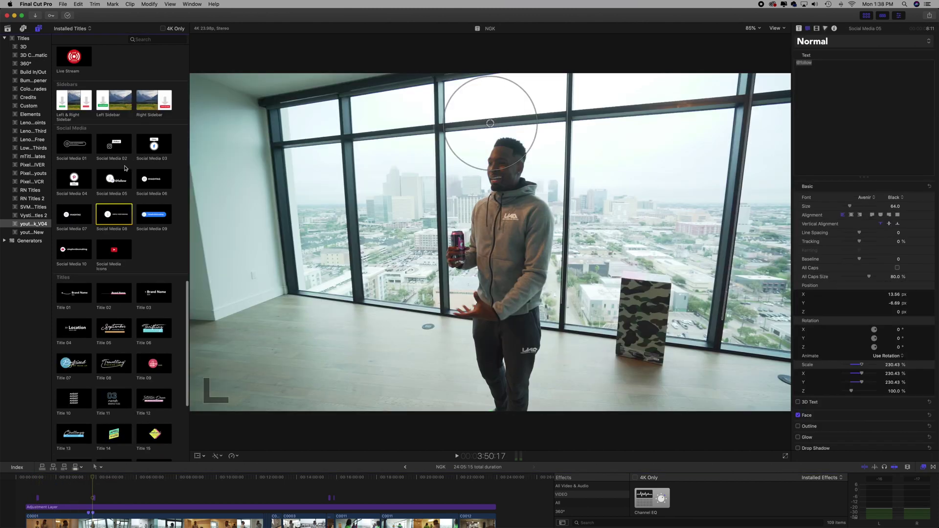
pyautogui.moveTo(114, 179); pyautogui.dragTo(89, 484)
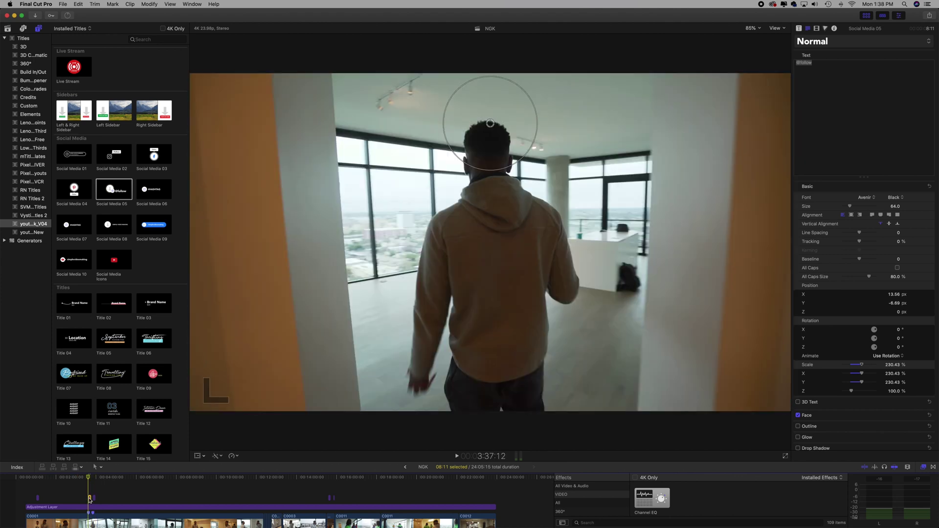
pyautogui.press('space')
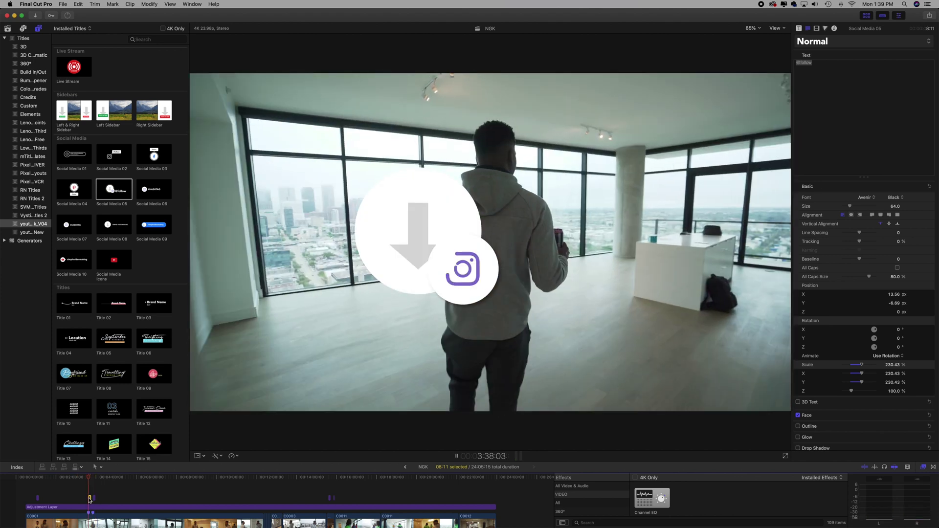
pyautogui.press('space')
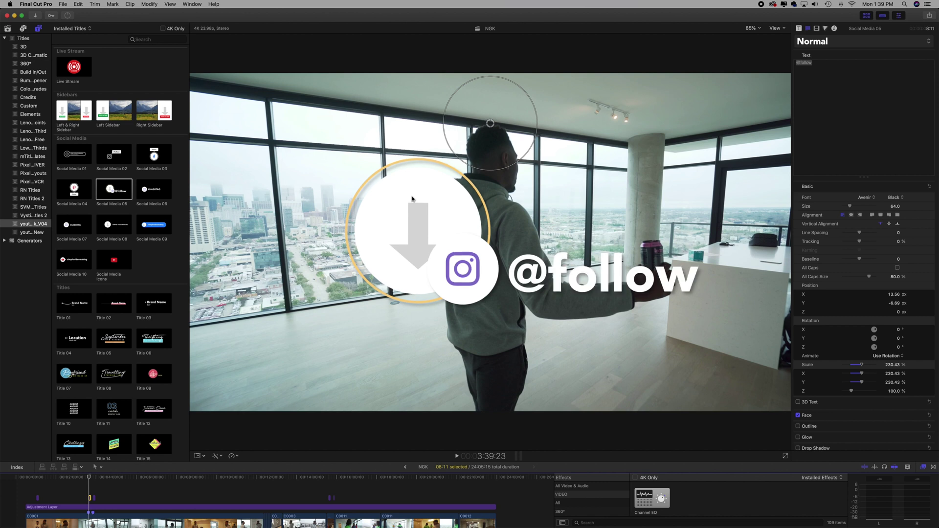
pyautogui.moveTo(586, 524)
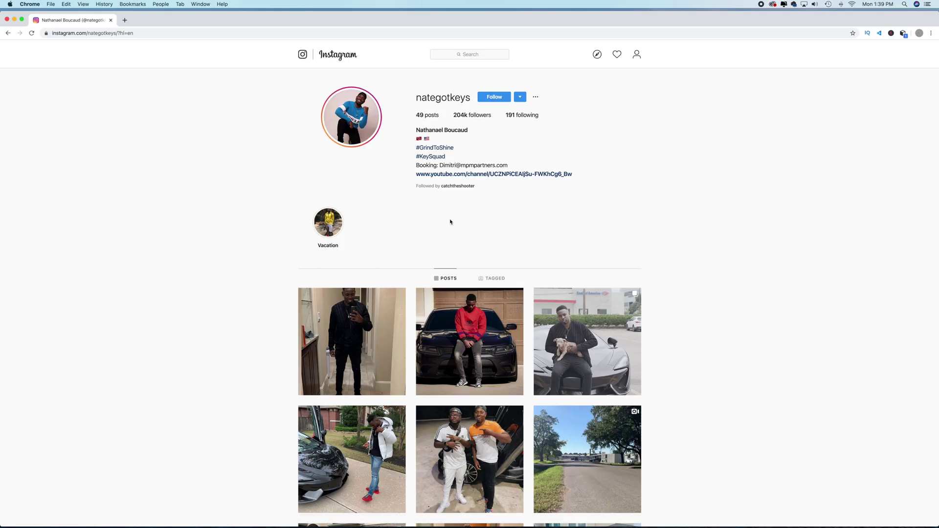
# Capture a region screenshot of the Instagram profile picture, then go back to Final Cut Pro.
pyautogui.press('super+shift+4')
pyautogui.moveTo(296, 82); pyautogui.dragTo(407, 159)
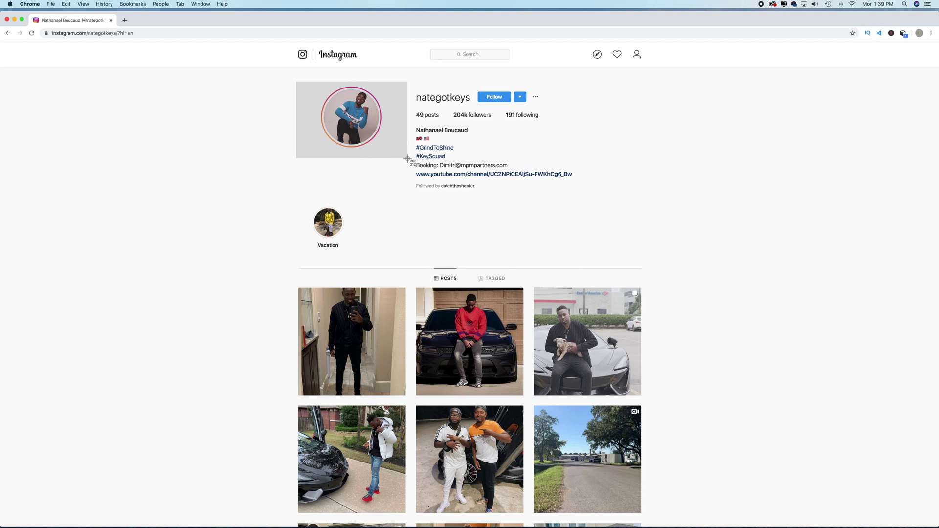
pyautogui.moveTo(407, 159); pyautogui.dragTo(408, 160)
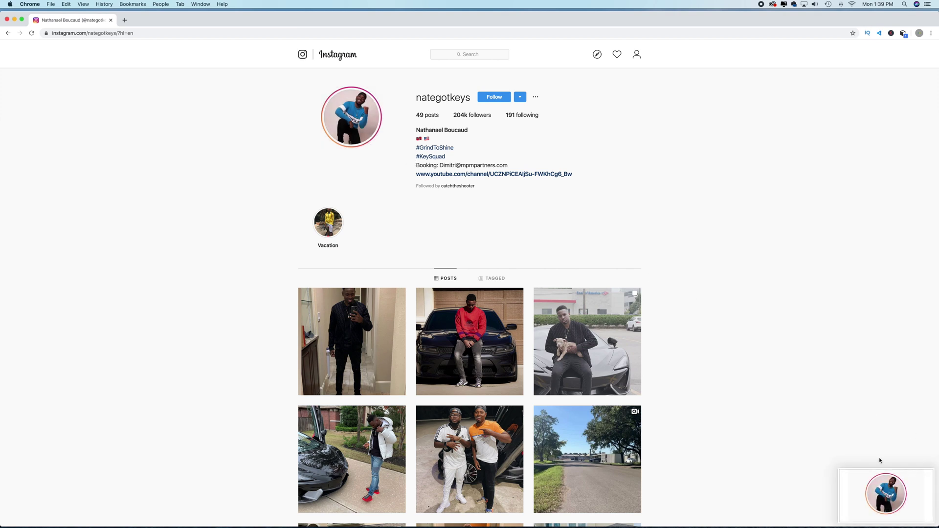
pyautogui.moveTo(587, 525)
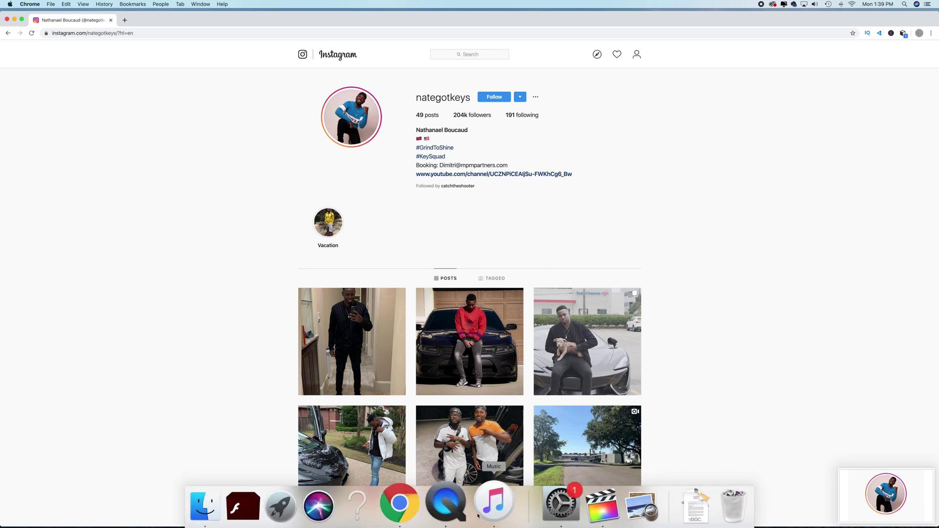
pyautogui.click(579, 507)
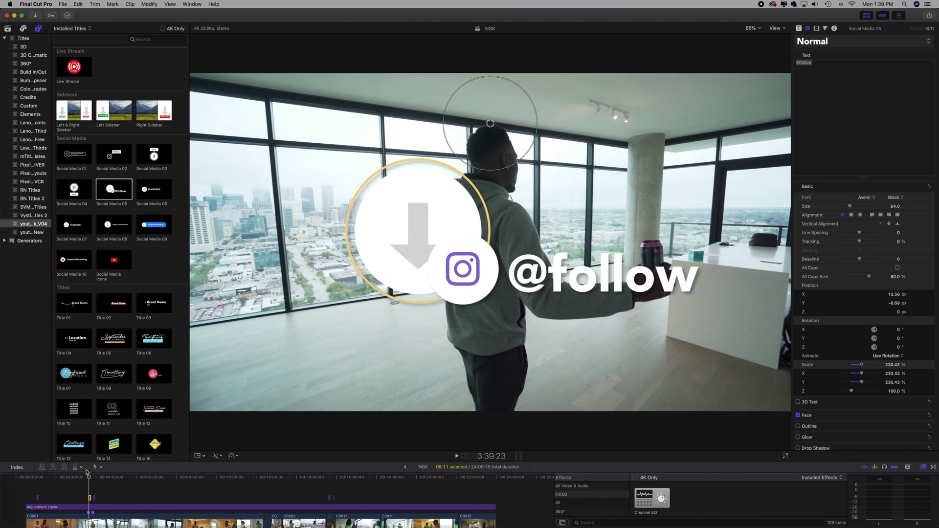
# Show the Social Media 05 title's published parameters and begin choosing a Media Drop Zone source.
pyautogui.click(817, 29)
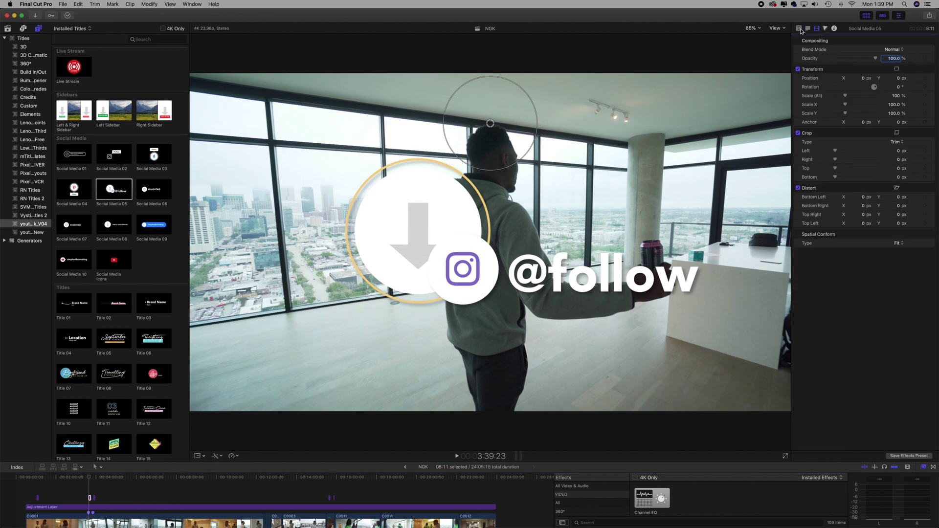
pyautogui.click(801, 29)
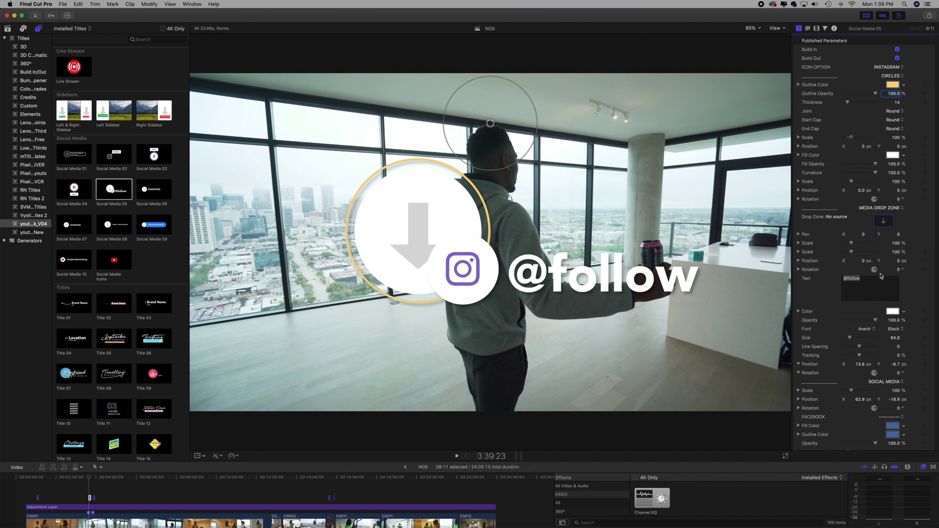
pyautogui.scroll(-1, 881, 276)
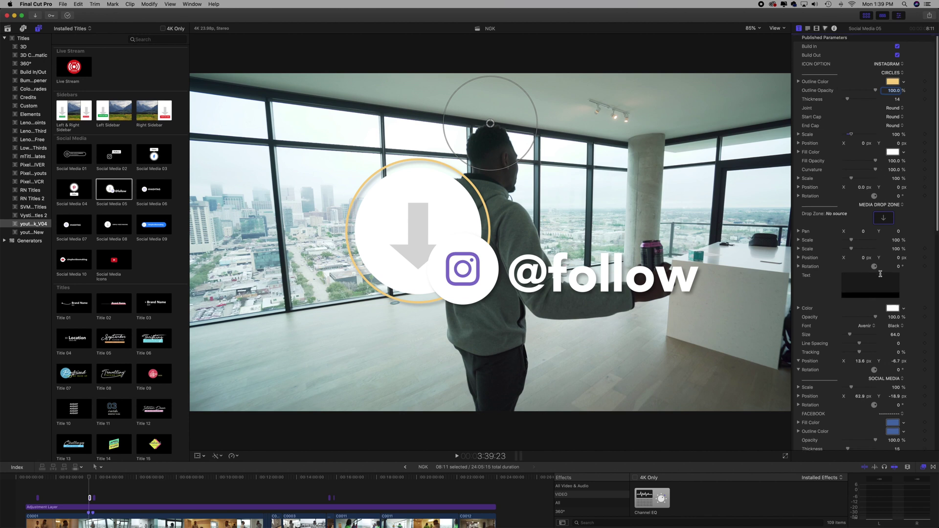
pyautogui.click(885, 218)
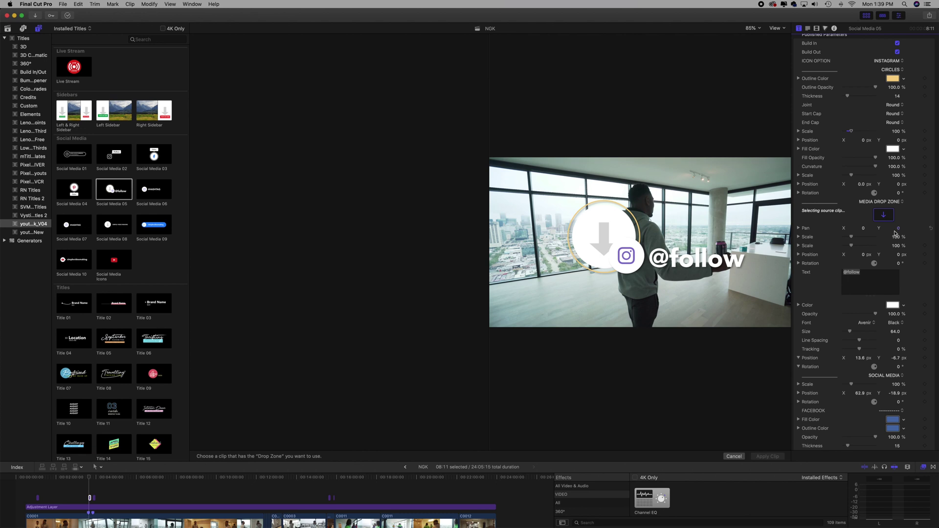
# Expand the desktop Screenshots stack and drag the Screen Shot 2019-12-17 file toward Final Cut Pro.
pyautogui.hotkey('ctrl', 'Right')
pyautogui.hotkey('ctrl', 'Right')
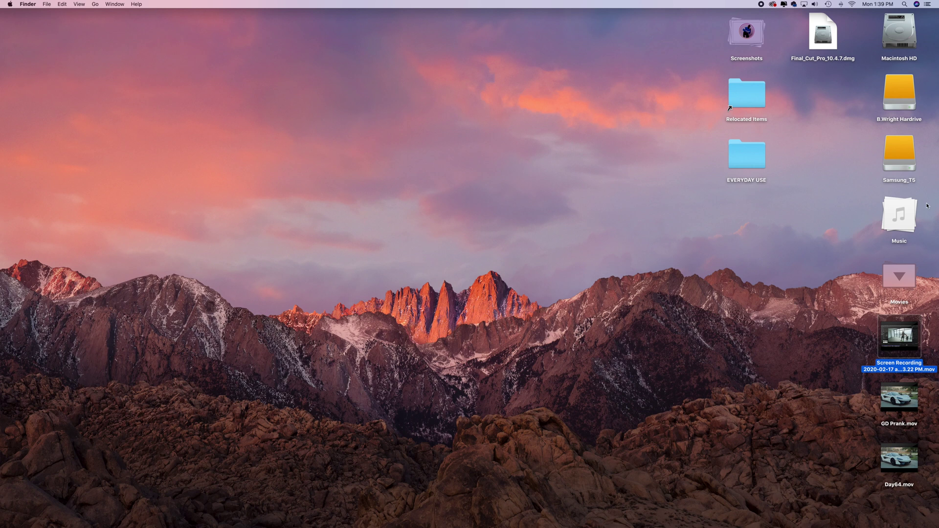
pyautogui.click(754, 43)
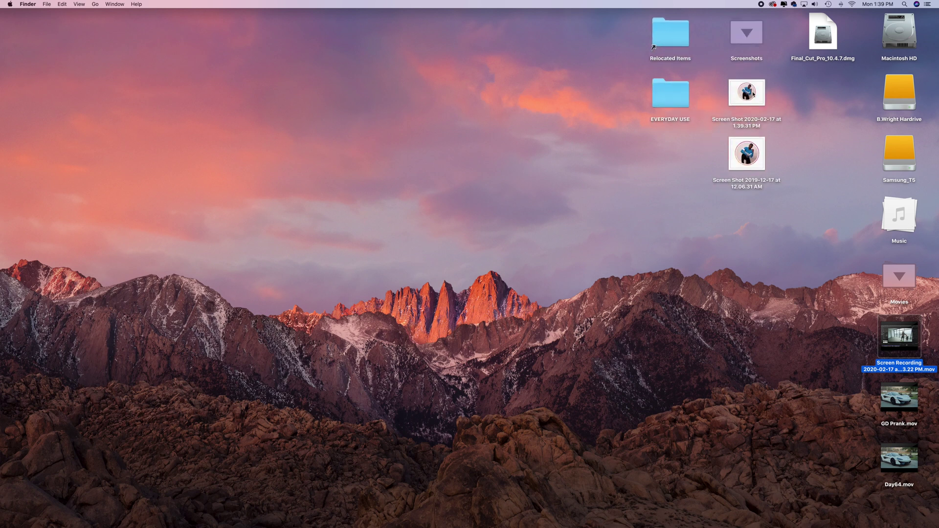
pyautogui.moveTo(766, 149); pyautogui.dragTo(211, 176)
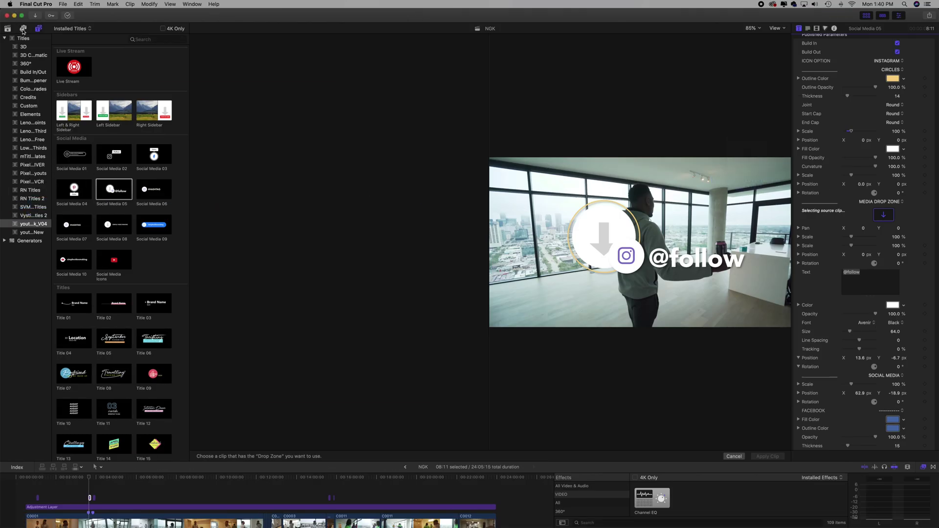
pyautogui.click(7, 28)
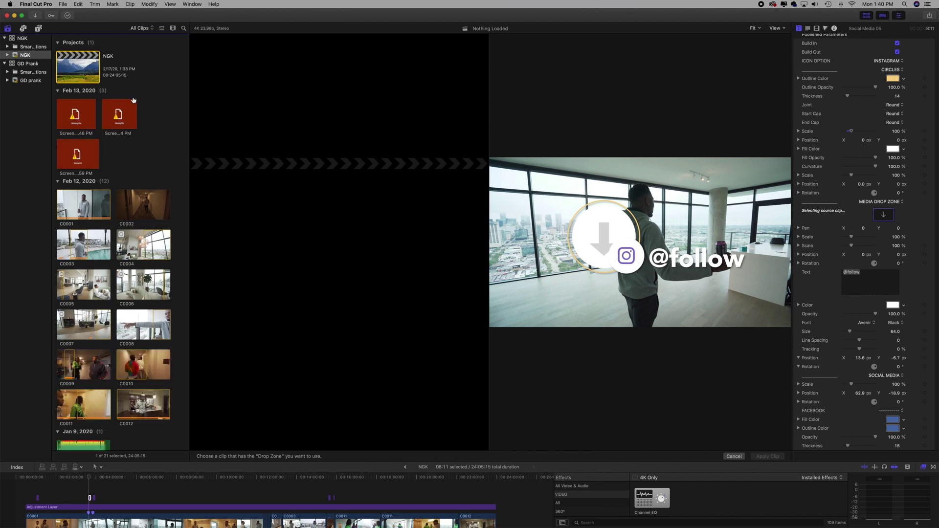
# Import the profile picture screenshot into the NGK library as a Dec 17, 2019 clip.
pyautogui.scroll(-10, 133, 100)
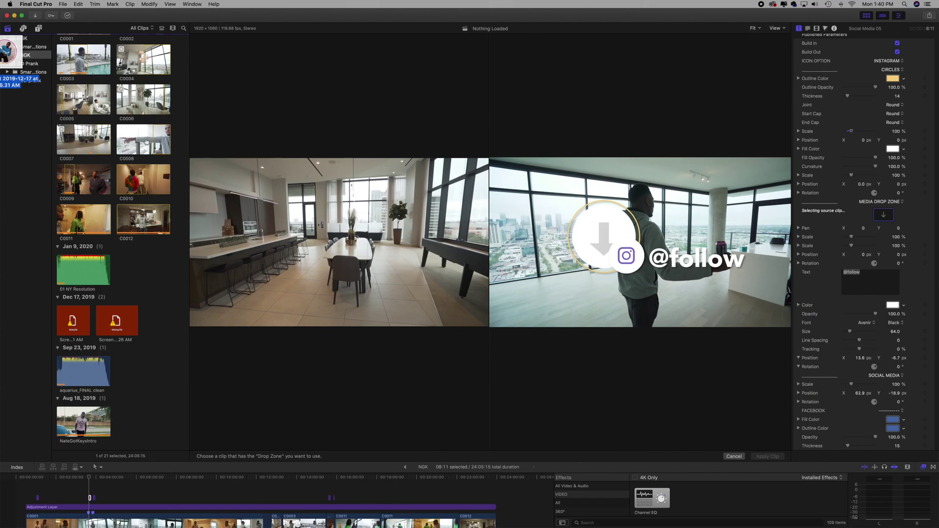
pyautogui.moveTo(15, 54); pyautogui.dragTo(123, 174)
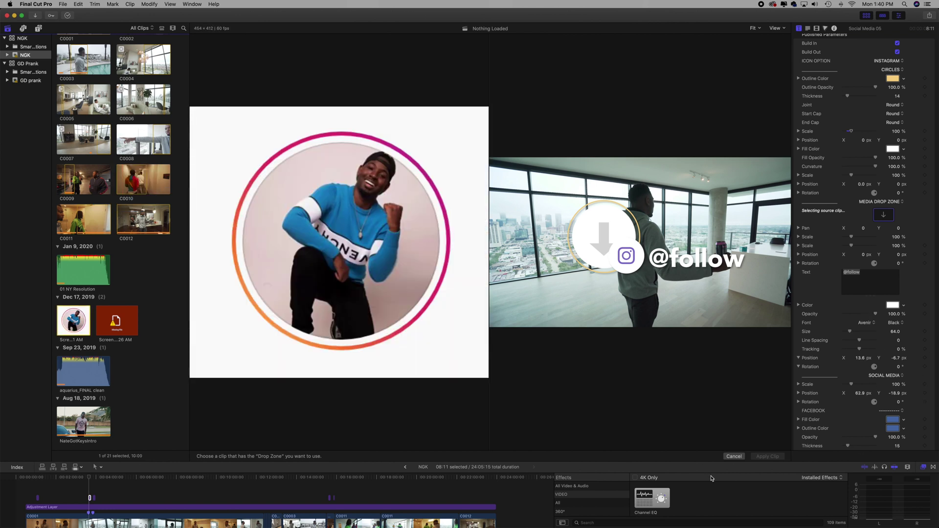
pyautogui.click(734, 457)
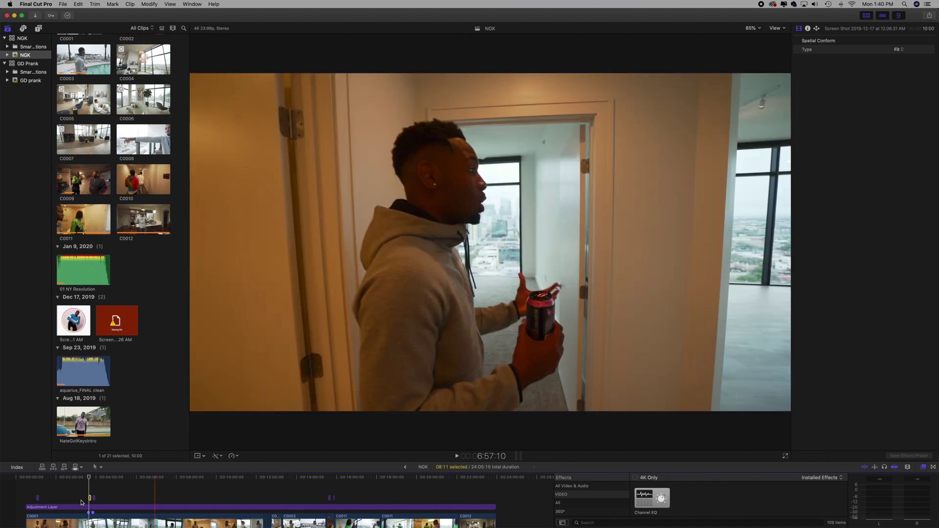
# Fill the title's media drop zone with the profile screenshot.
pyautogui.click(90, 498)
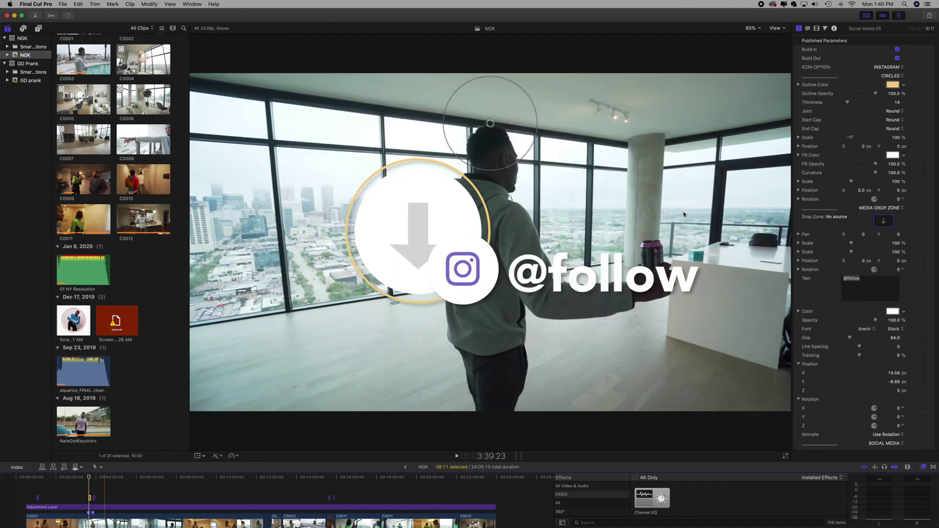
pyautogui.click(883, 221)
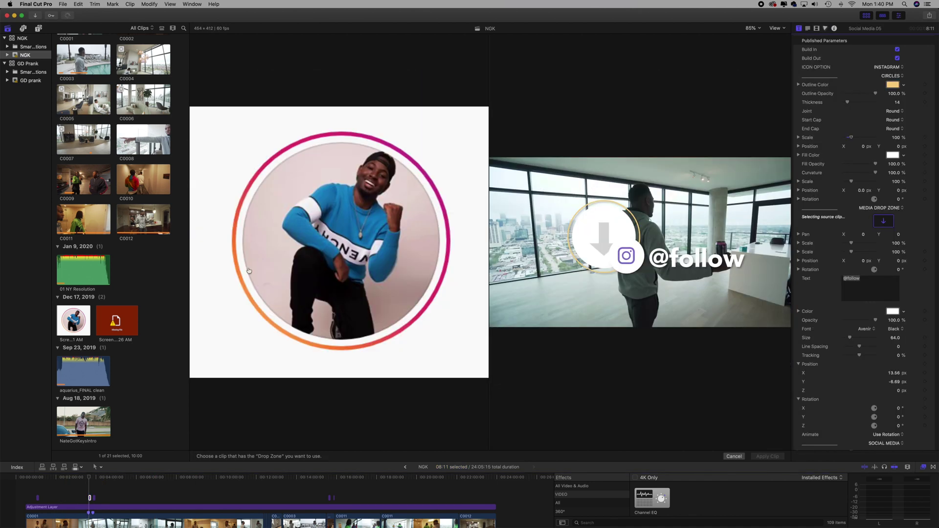
pyautogui.click(77, 324)
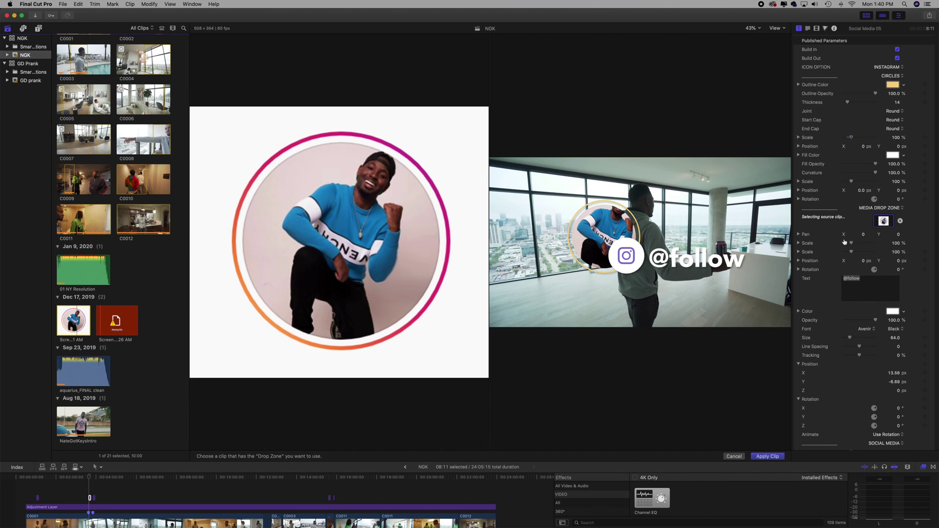
pyautogui.click(758, 458)
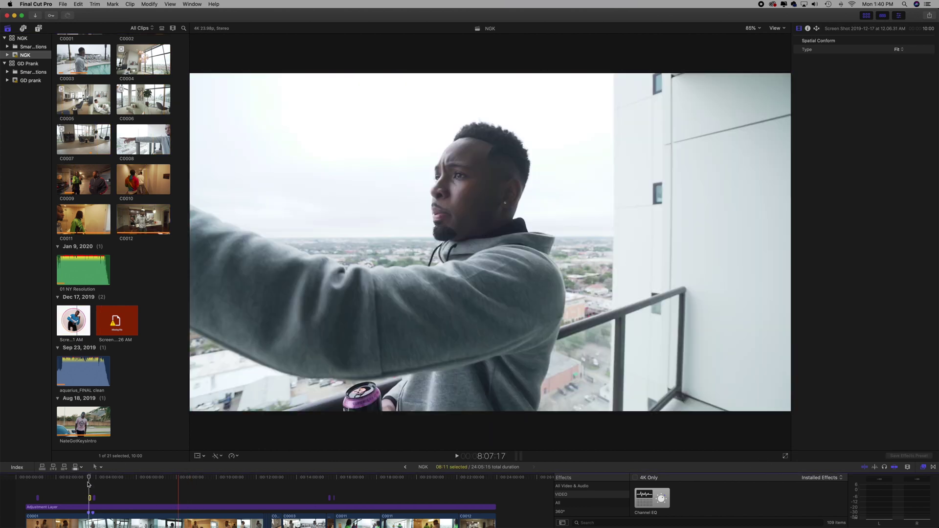
# Pan the photo to X -6.8 and Y -17.6 so the face sits inside the circle.
pyautogui.click(90, 481)
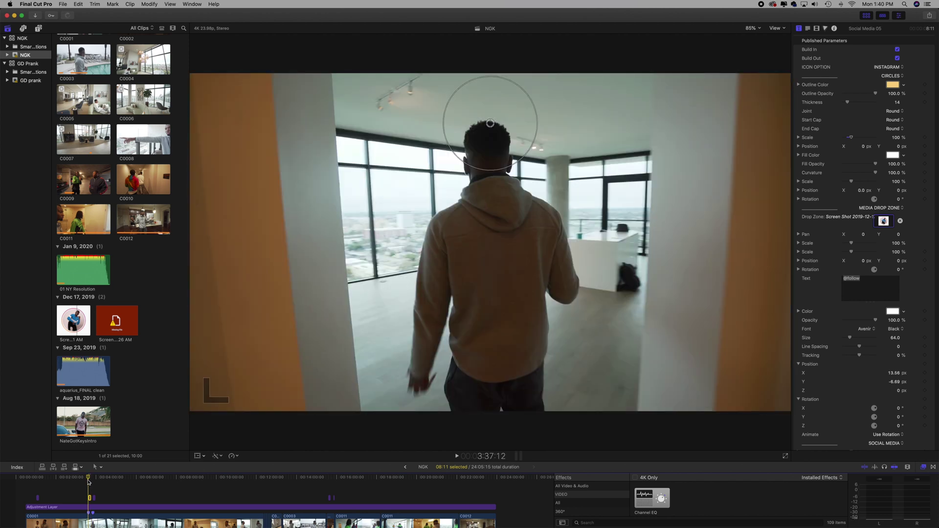
pyautogui.press('space')
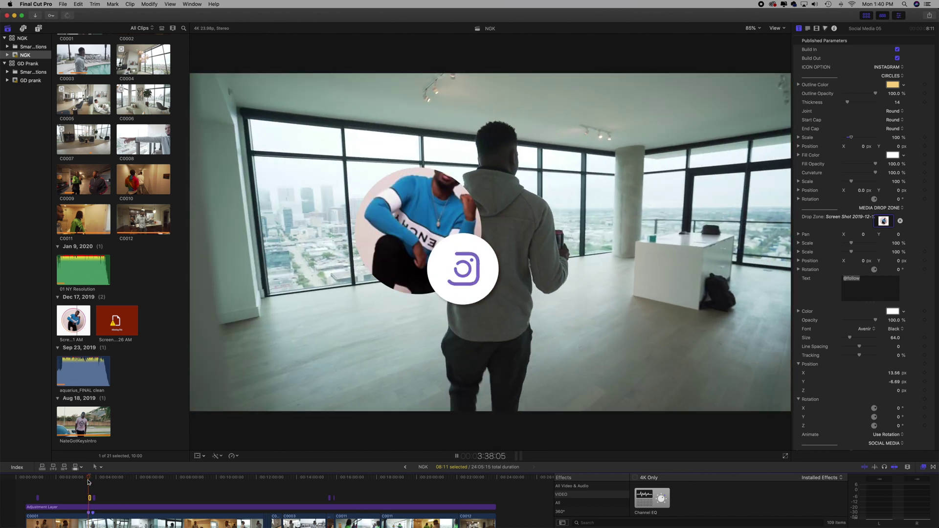
pyautogui.press('space')
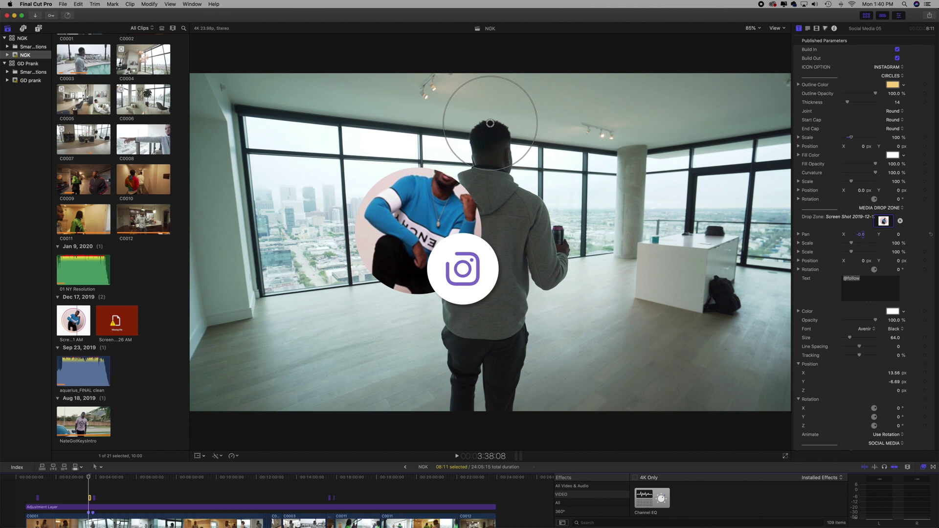
pyautogui.moveTo(861, 234); pyautogui.dragTo(835, 260)
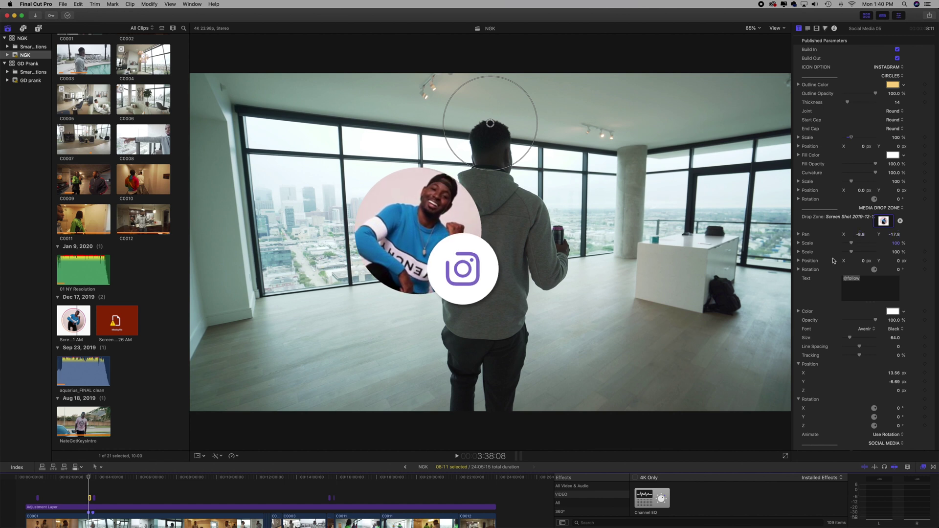
pyautogui.scroll(2, 911, 108)
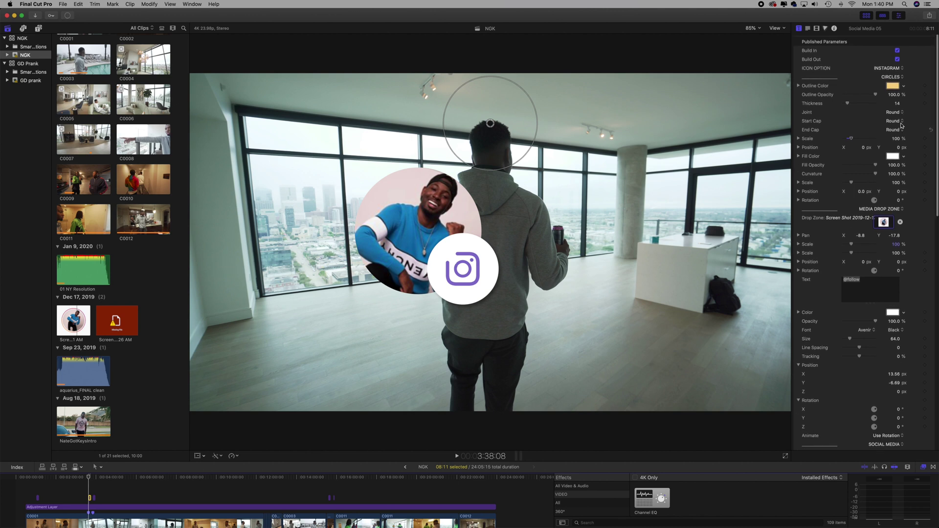
pyautogui.click(904, 86)
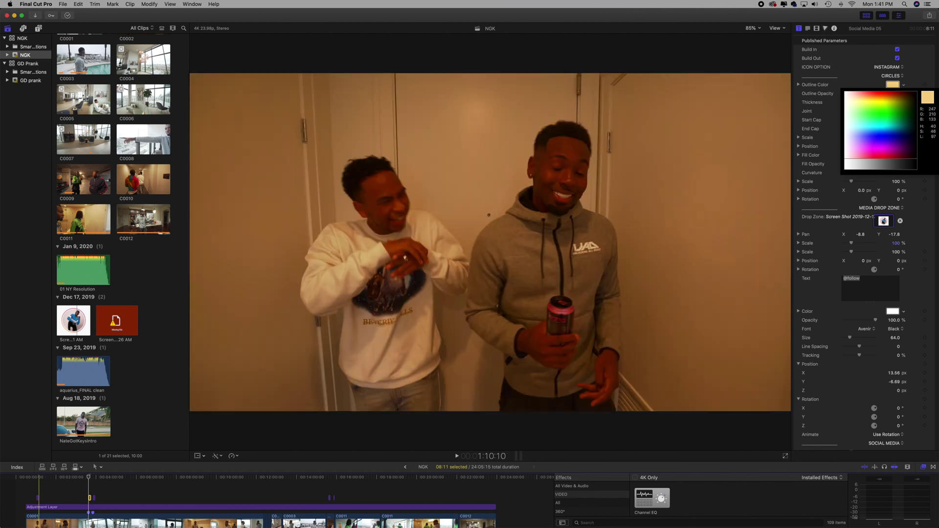
# Make the circle outline black and raise its thickness to 75.
pyautogui.press('super+equal')
pyautogui.press('super+equal')
pyautogui.press('super+equal')
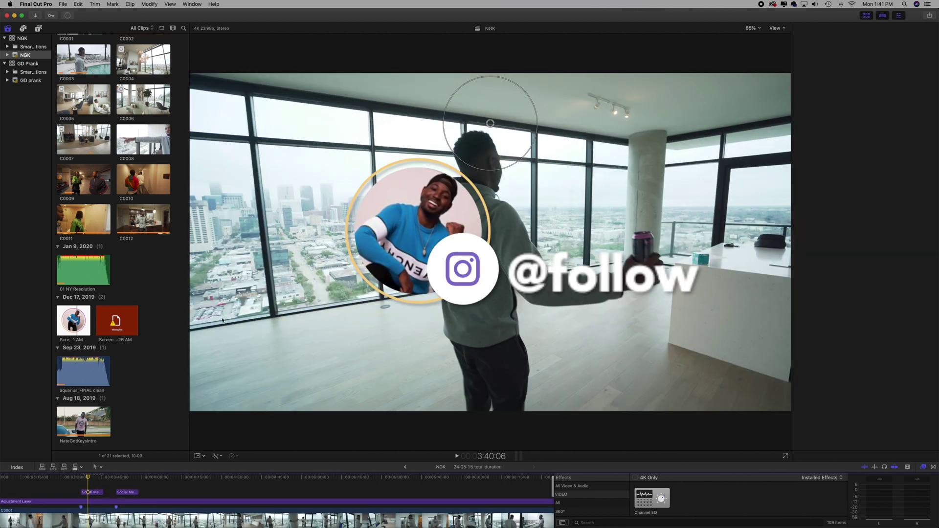
pyautogui.press('super+4')
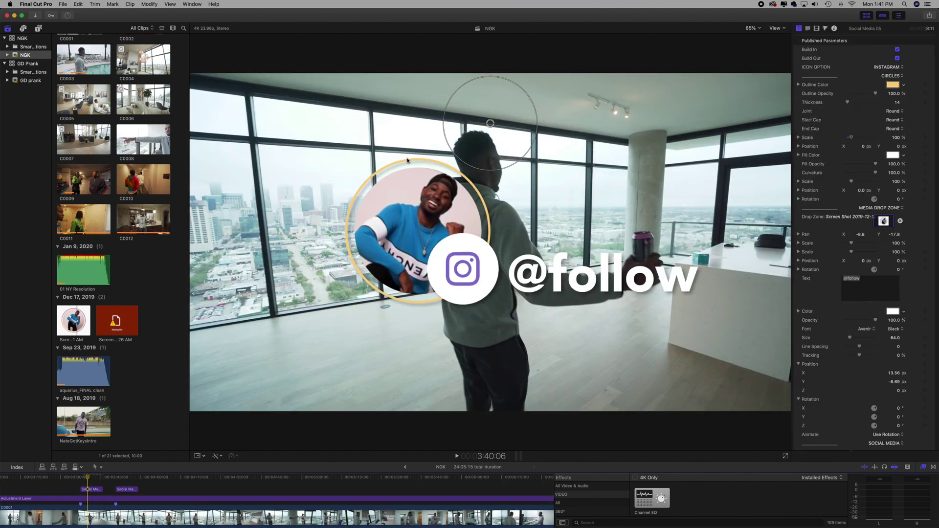
pyautogui.click(898, 85)
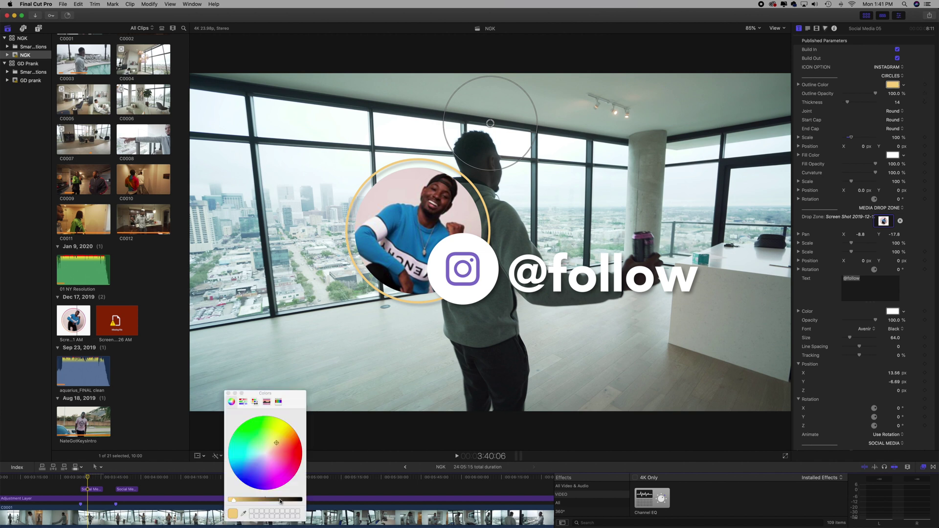
pyautogui.moveTo(278, 501); pyautogui.dragTo(301, 500)
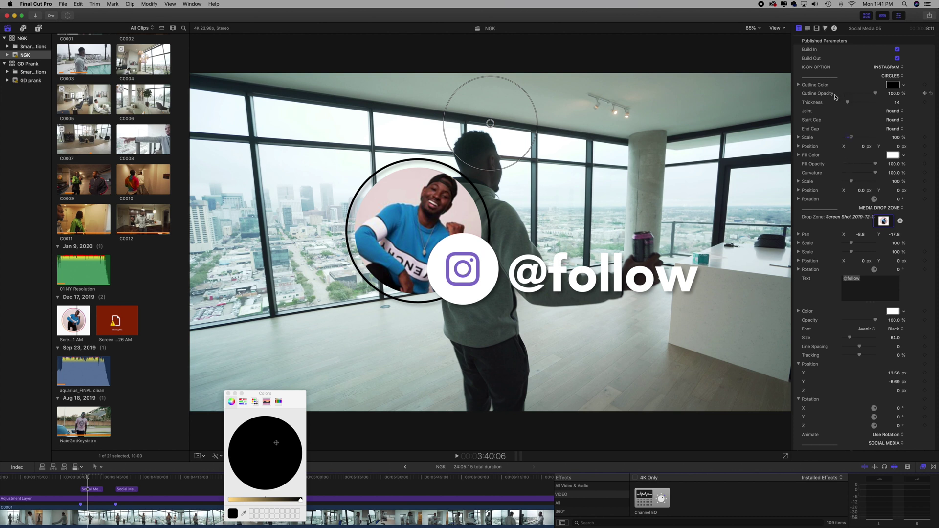
pyautogui.moveTo(849, 103); pyautogui.dragTo(869, 102)
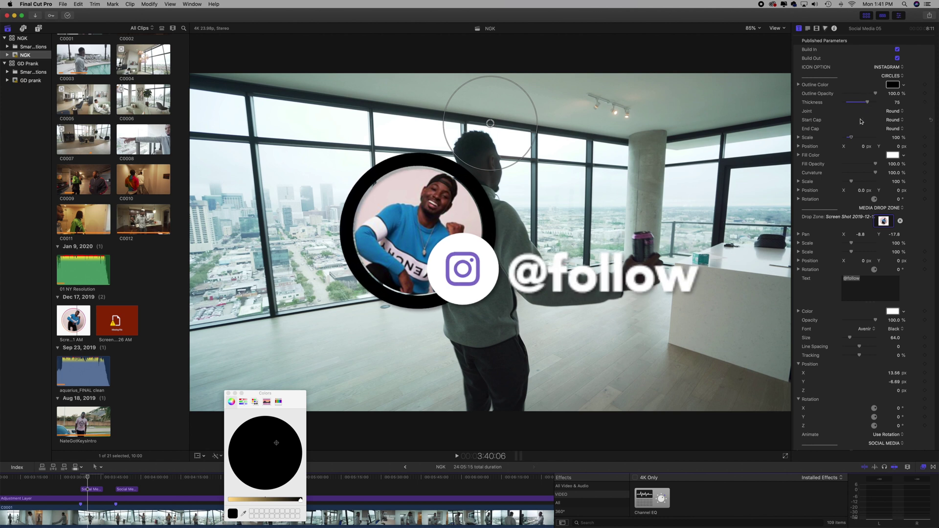
pyautogui.click(865, 281)
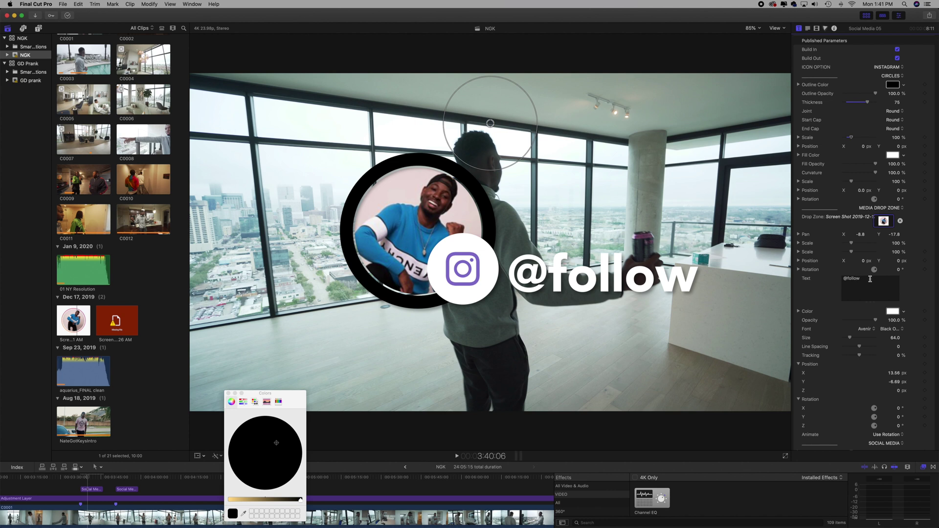
pyautogui.moveTo(866, 280); pyautogui.dragTo(839, 282)
pyautogui.write('Nate')
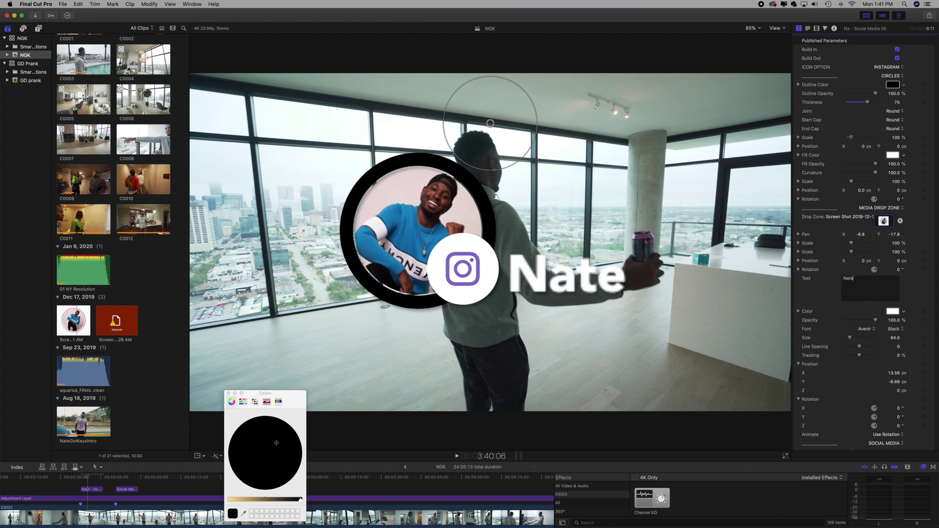
pyautogui.write('gotkeys')
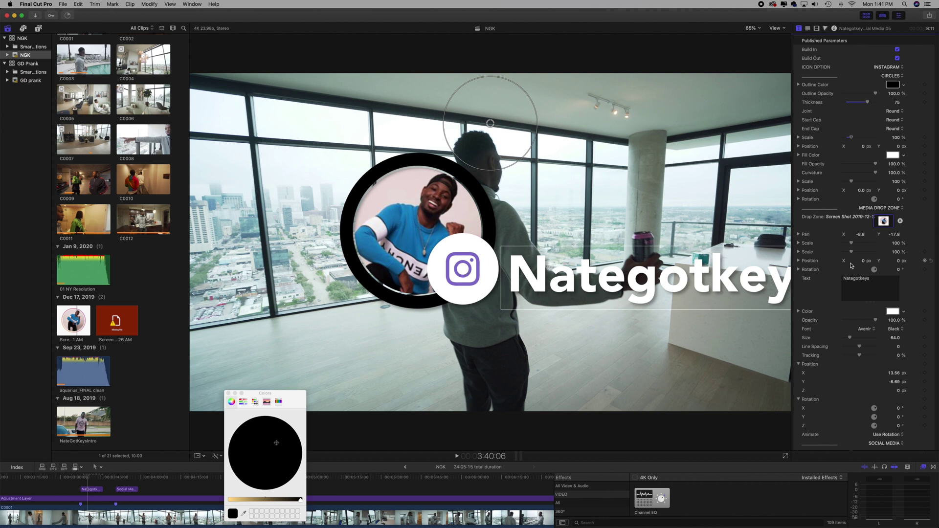
pyautogui.click(894, 312)
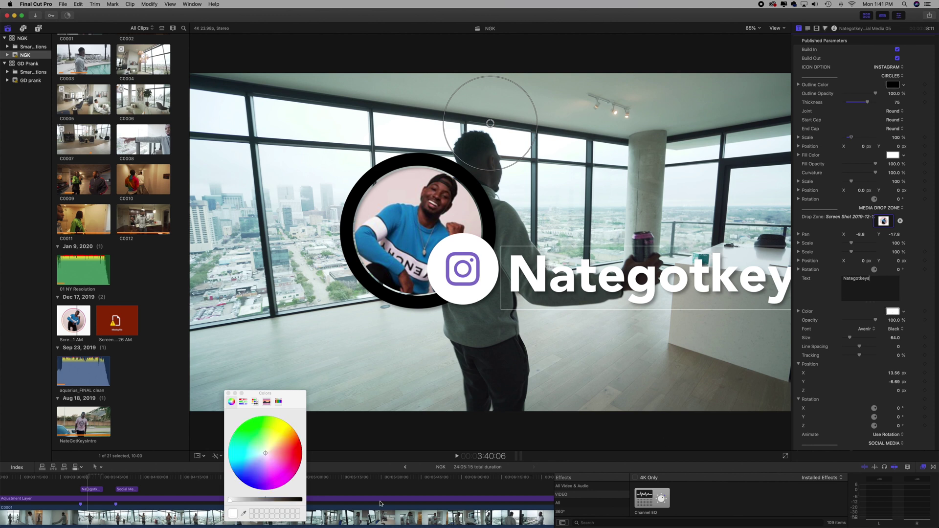
pyautogui.moveTo(273, 501); pyautogui.dragTo(229, 502)
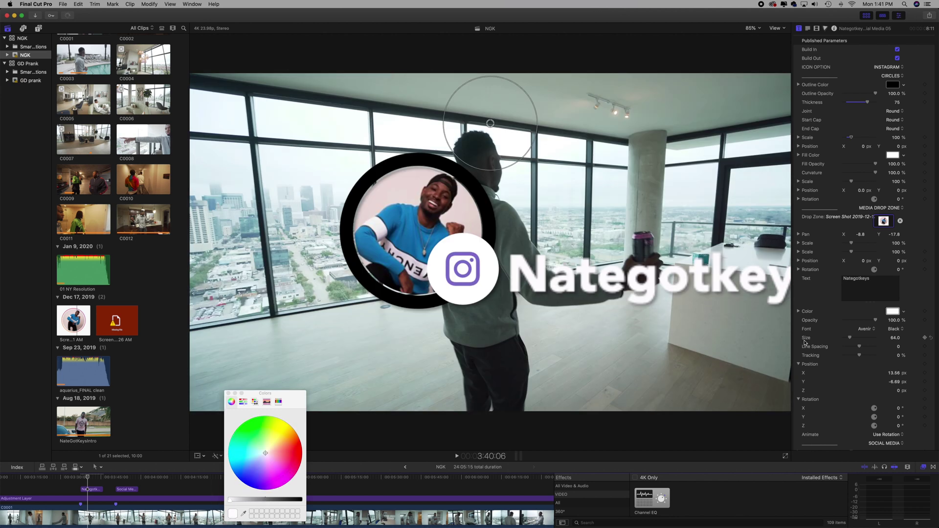
pyautogui.scroll(-15, 856, 323)
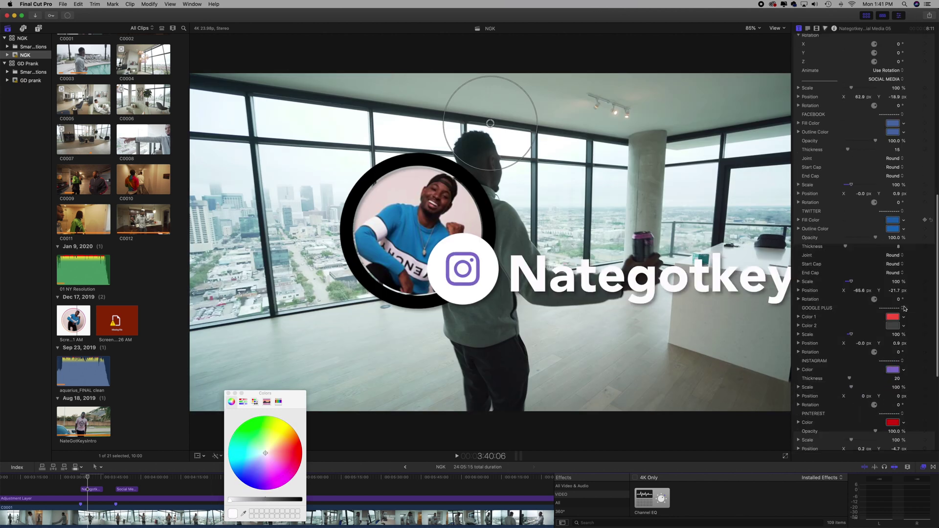
pyautogui.scroll(10, 905, 308)
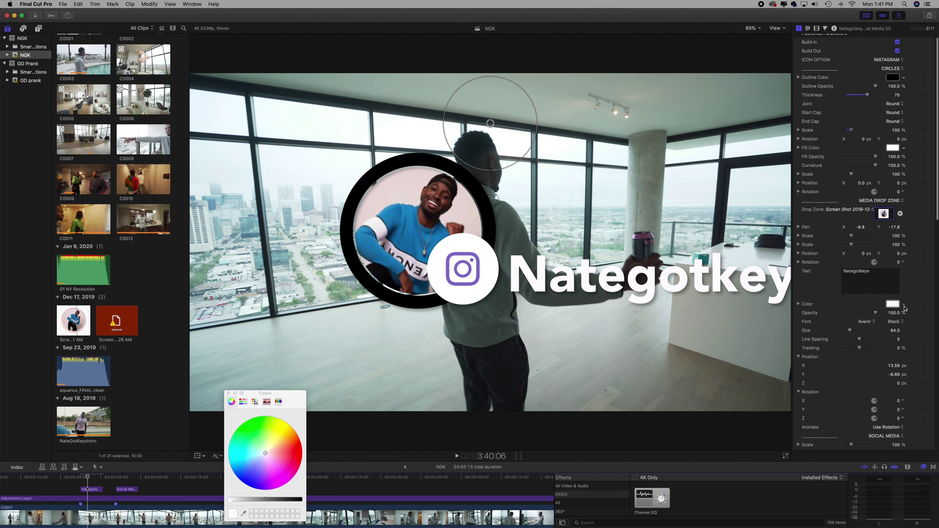
pyautogui.scroll(-10, 906, 308)
pyautogui.scroll(10, 898, 365)
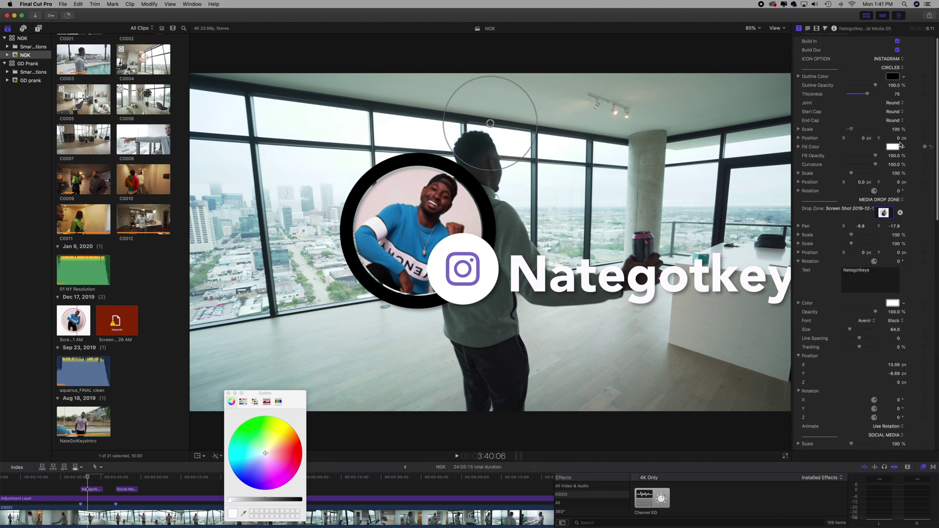
pyautogui.click(893, 146)
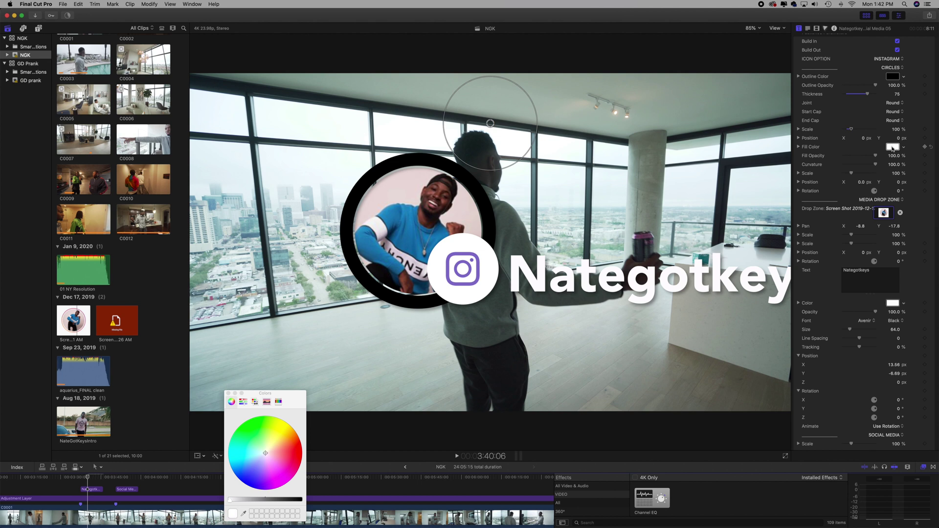
pyautogui.moveTo(255, 500); pyautogui.dragTo(300, 500)
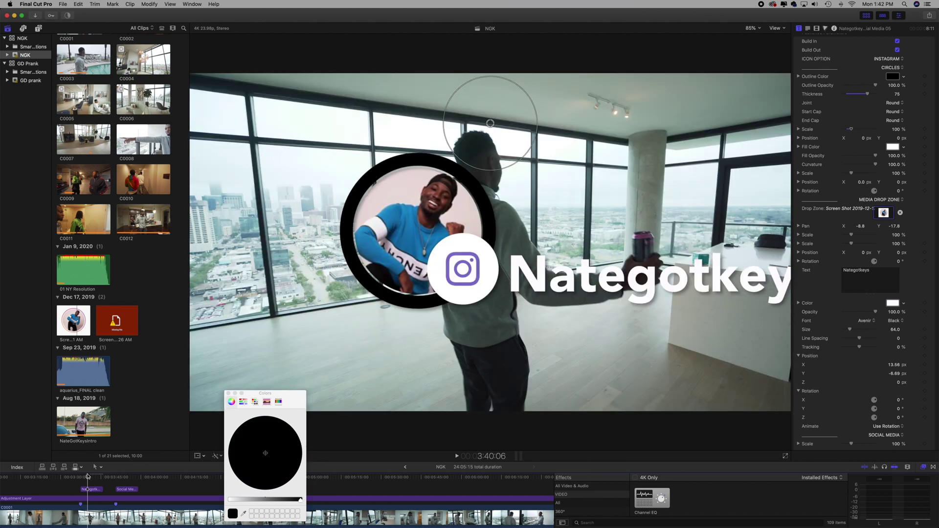
pyautogui.moveTo(88, 477); pyautogui.dragTo(81, 479)
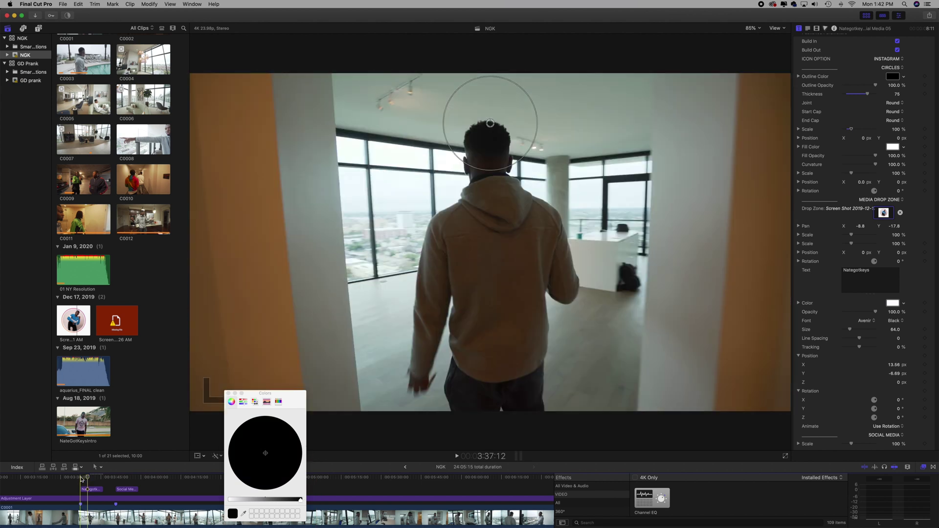
pyautogui.press('space')
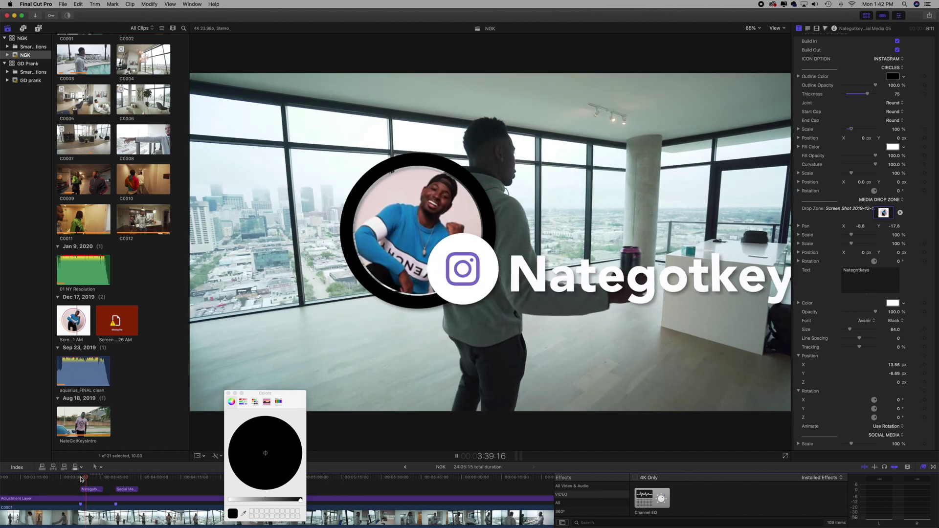
pyautogui.press('space')
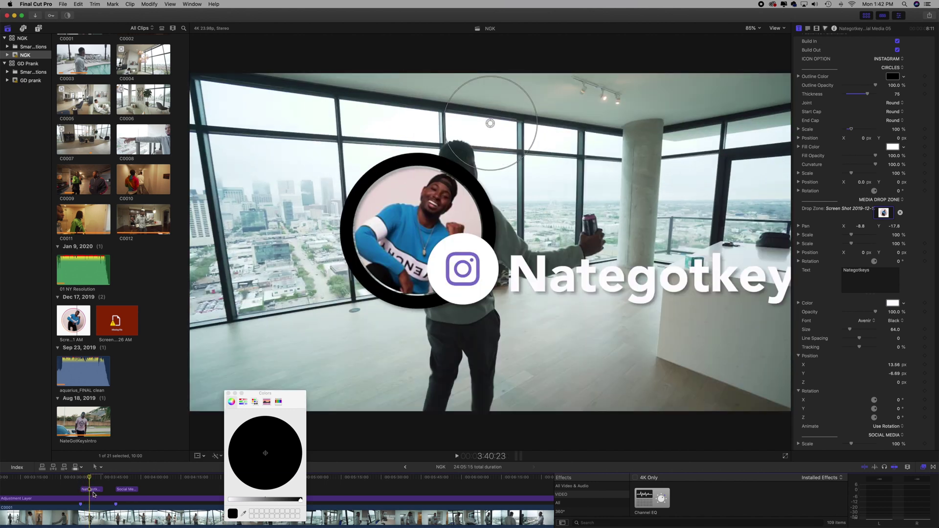
pyautogui.click(91, 491)
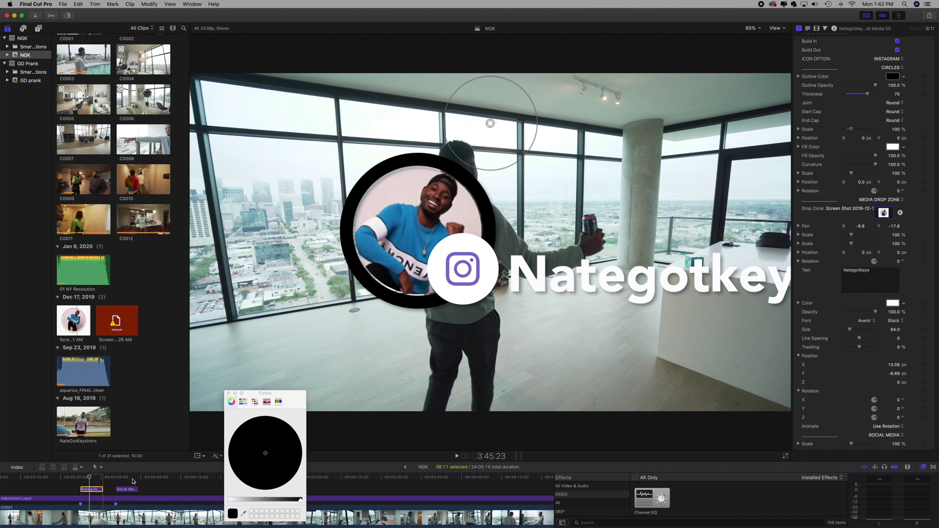
pyautogui.click(198, 457)
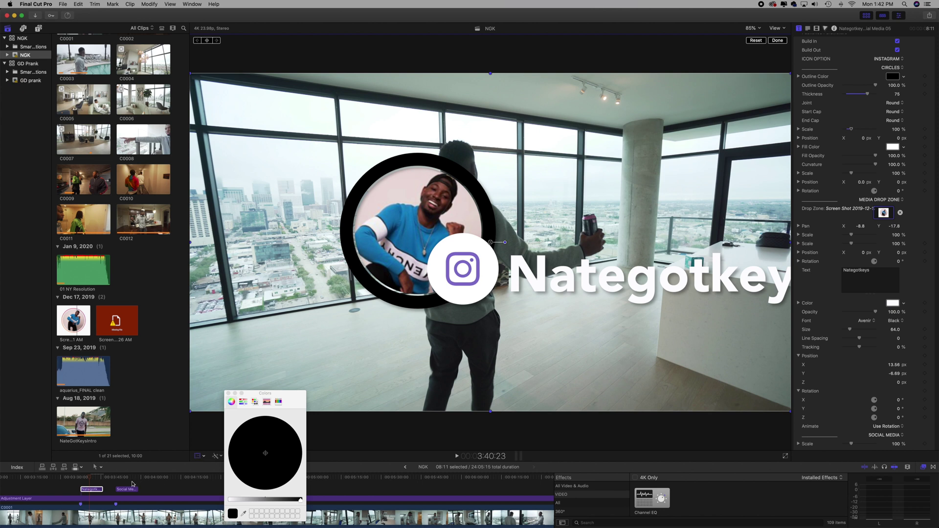
pyautogui.click(90, 490)
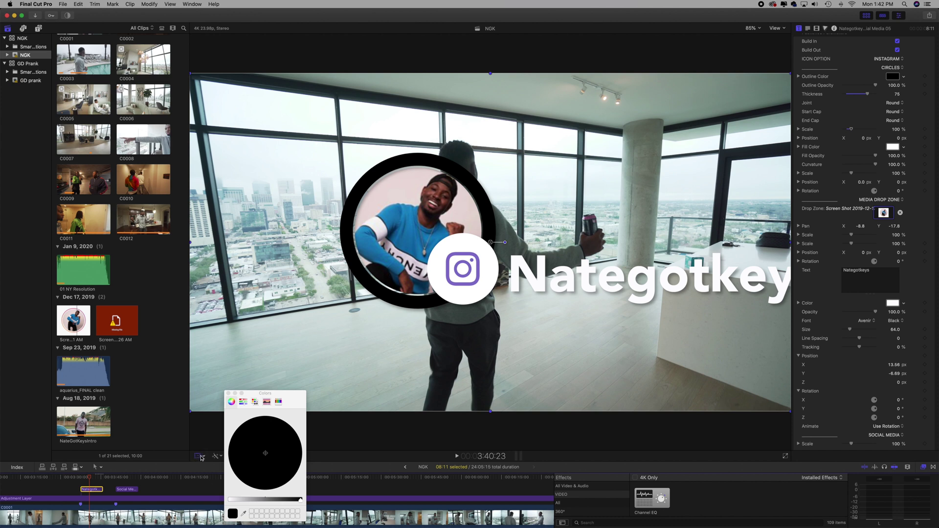
# Lower the name text's size in the Text inspector.
pyautogui.click(817, 29)
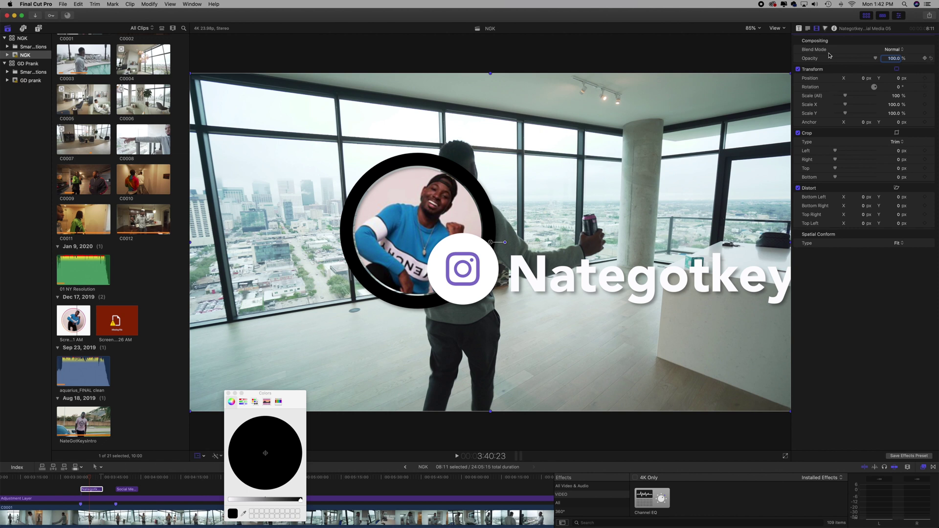
pyautogui.click(808, 28)
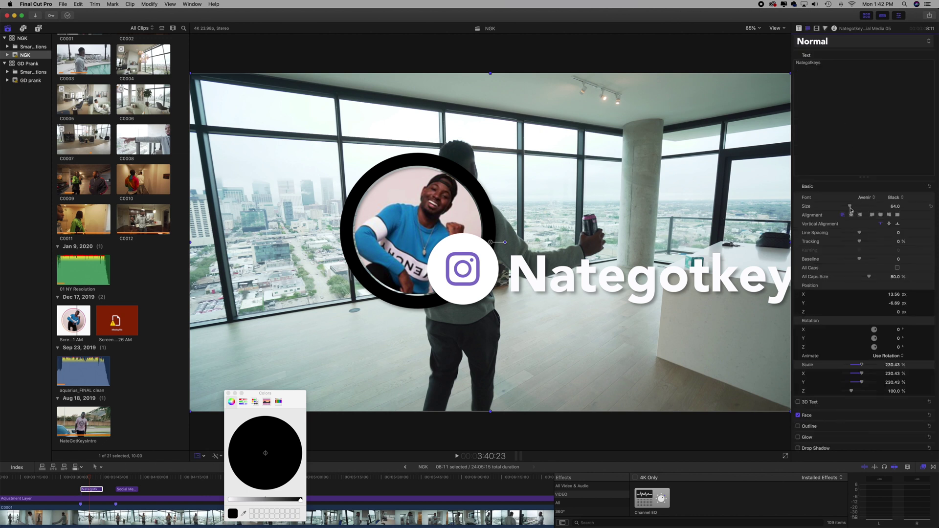
pyautogui.moveTo(850, 207); pyautogui.dragTo(849, 208)
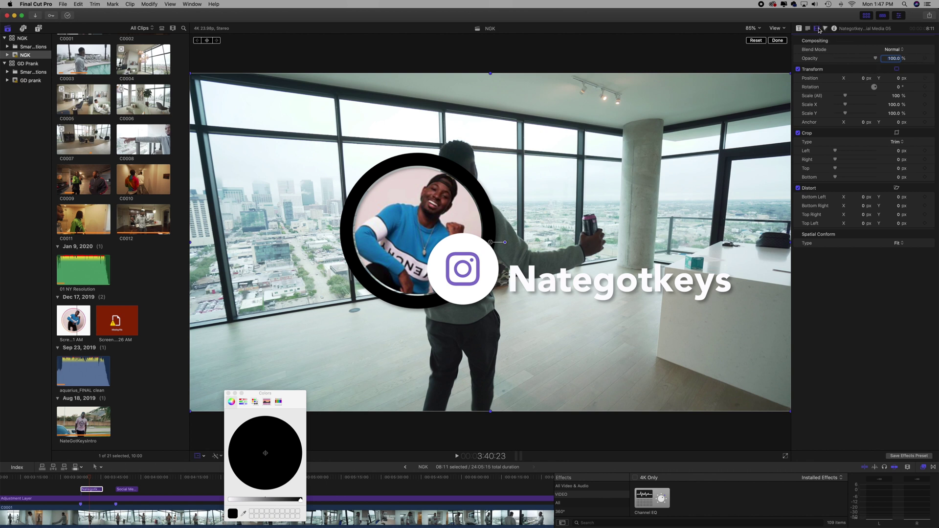
# Scale the whole callout to 35% and move it to the lower right of the footage.
pyautogui.click(895, 96)
pyautogui.write('78')
pyautogui.press('Return')
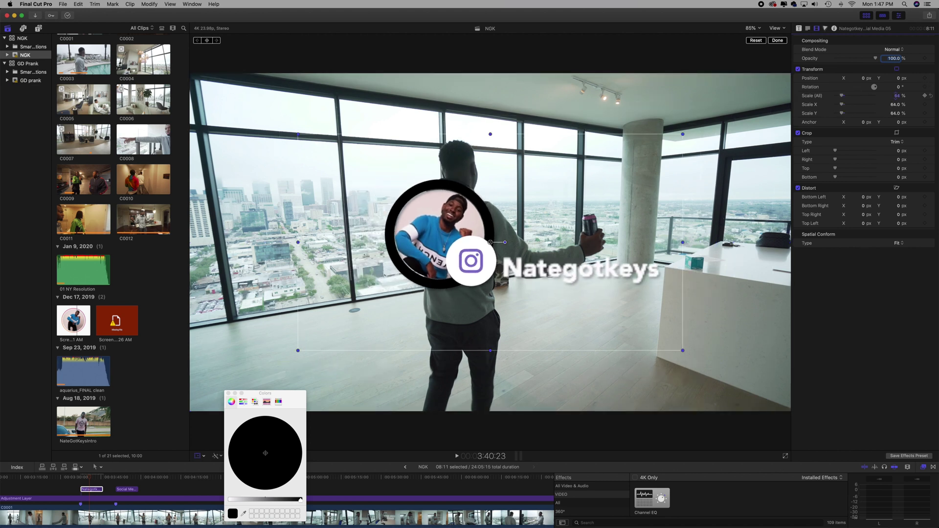
pyautogui.write('35')
pyautogui.press('Return')
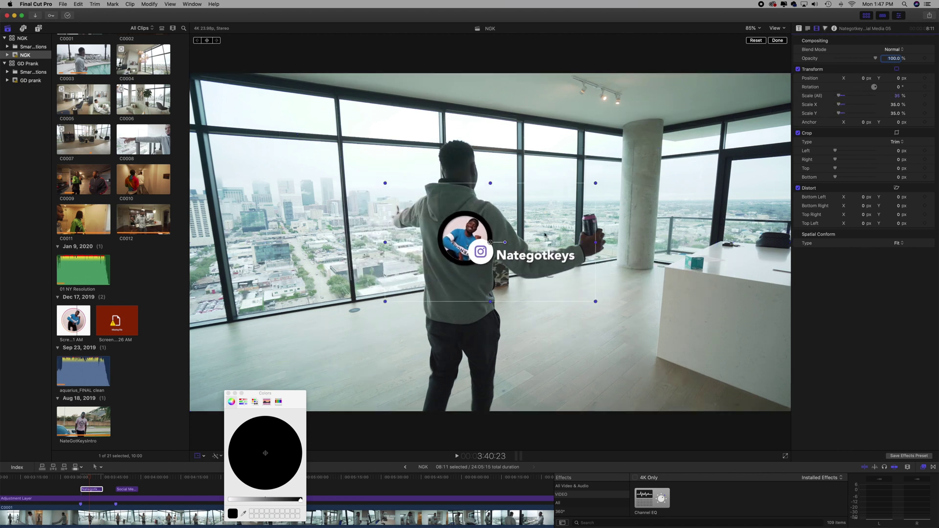
pyautogui.moveTo(491, 242); pyautogui.dragTo(614, 335)
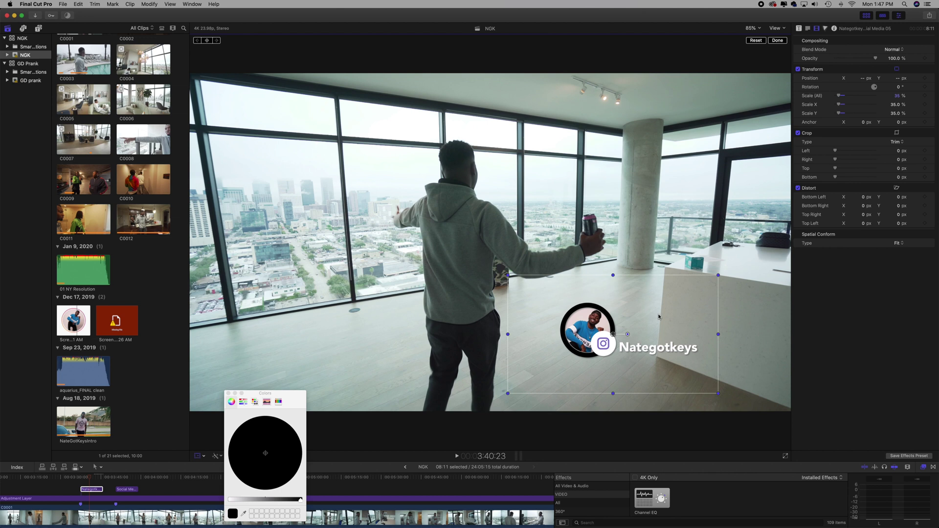
# Change the name's font to Avenir Next Heavy.
pyautogui.click(799, 29)
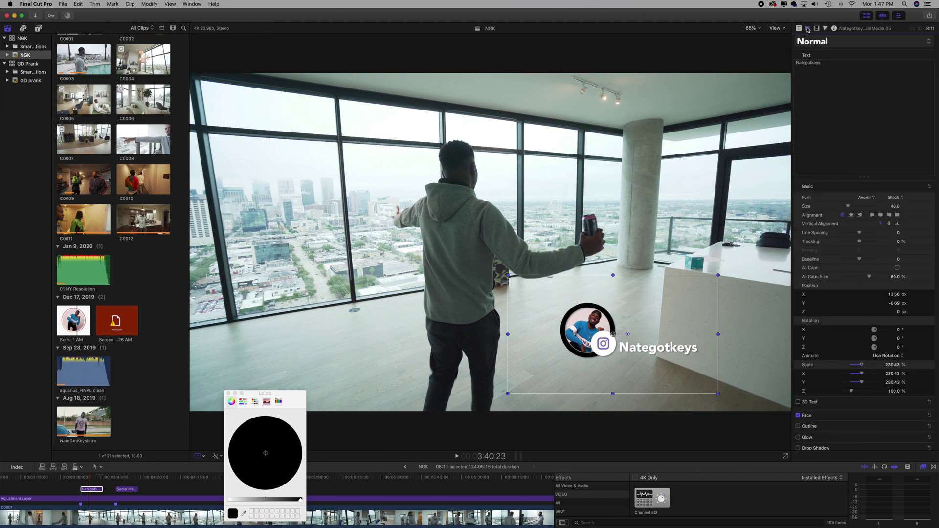
pyautogui.click(800, 29)
pyautogui.scroll(-2, 860, 197)
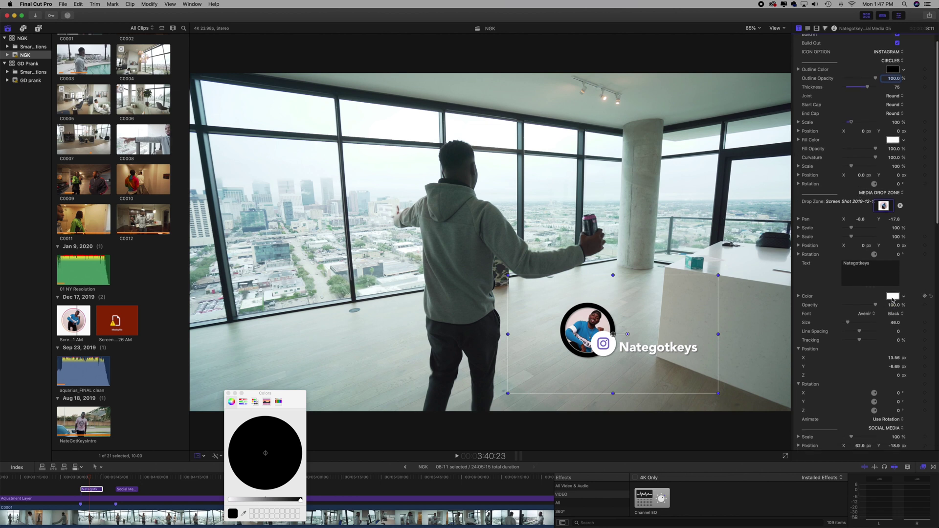
pyautogui.click(868, 315)
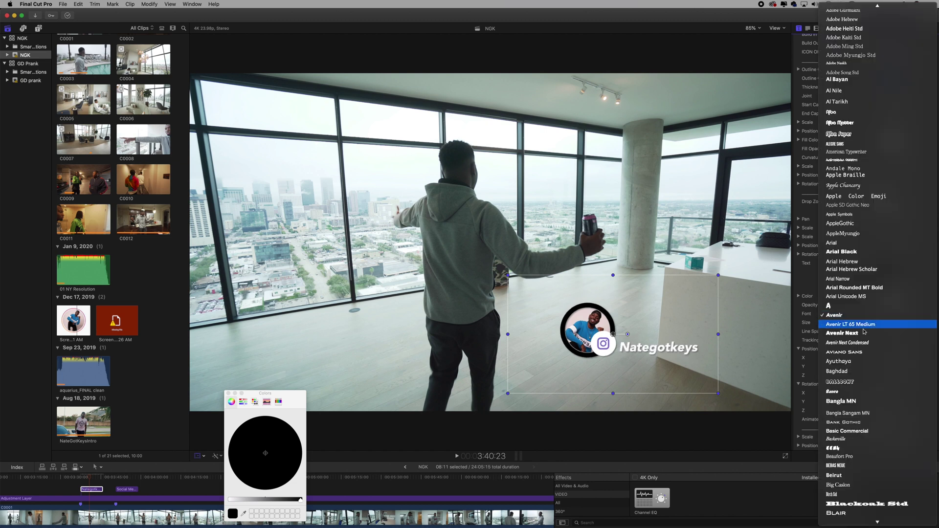
pyautogui.click(864, 333)
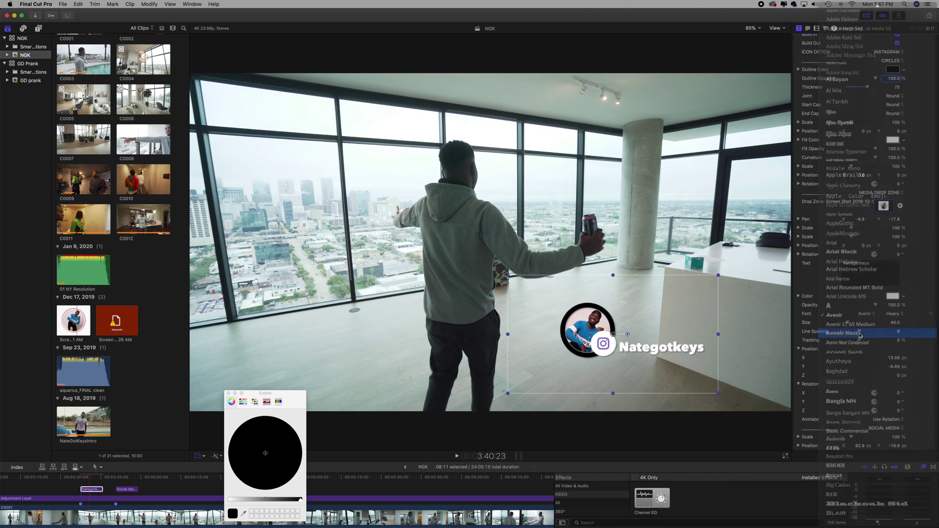
# Colour the name text red.
pyautogui.click(893, 296)
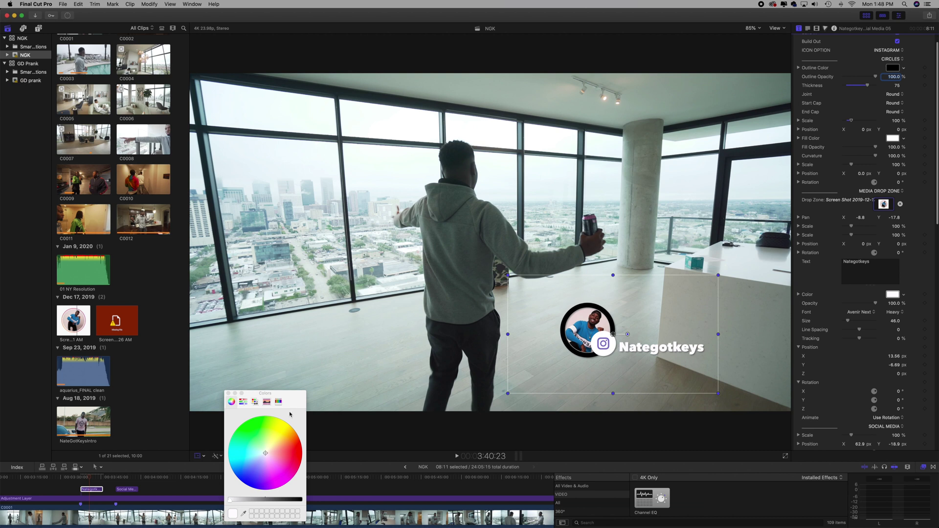
pyautogui.moveTo(266, 454); pyautogui.dragTo(302, 452)
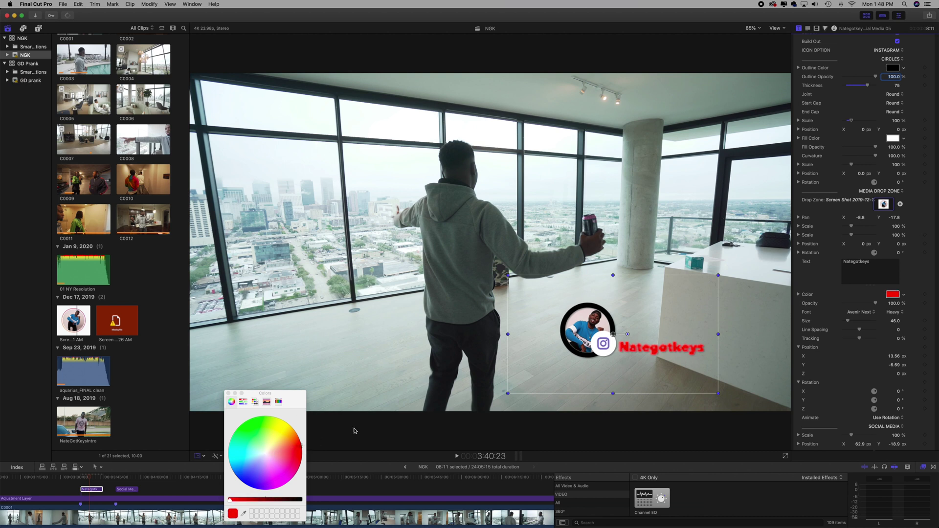
pyautogui.scroll(3, 822, 146)
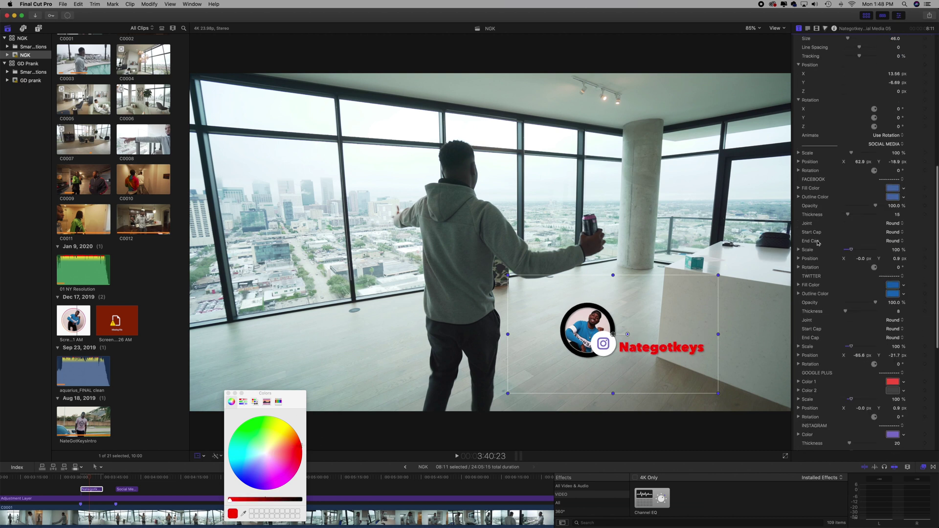
pyautogui.click(808, 28)
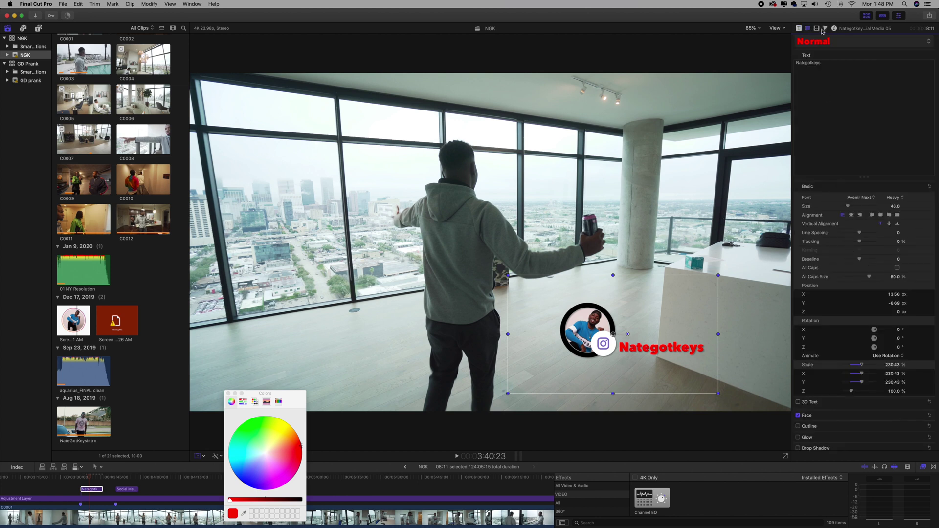
# Turn on Drop Shadow and Outline for the red Nategotkeys name text.
pyautogui.click(798, 29)
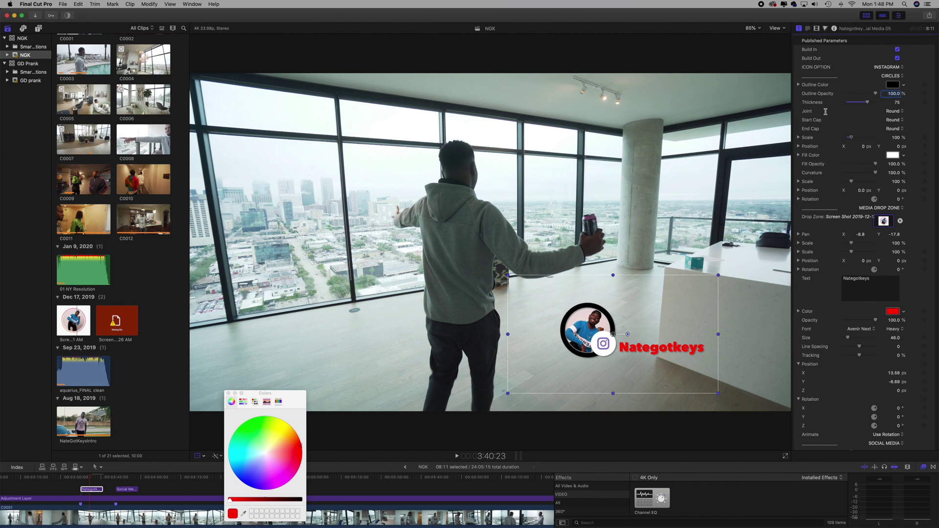
pyautogui.click(808, 29)
pyautogui.scroll(-1, 805, 434)
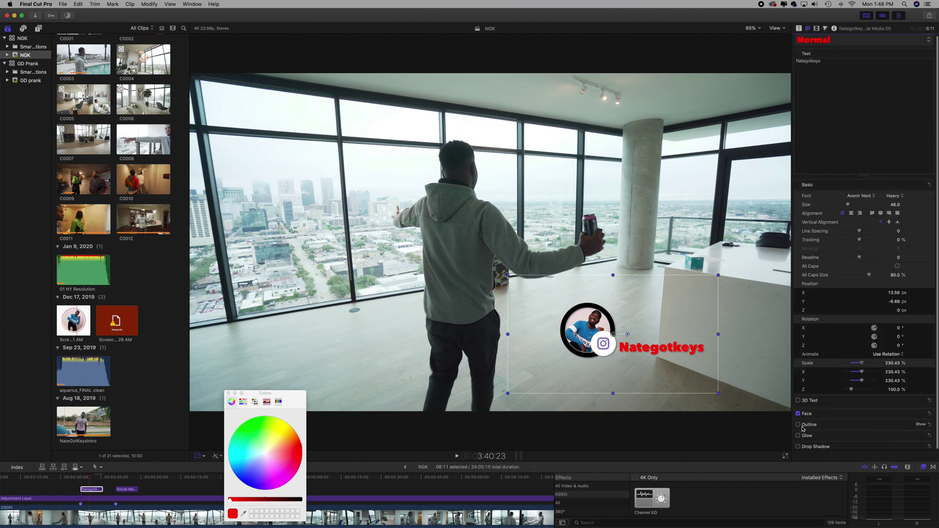
pyautogui.click(799, 446)
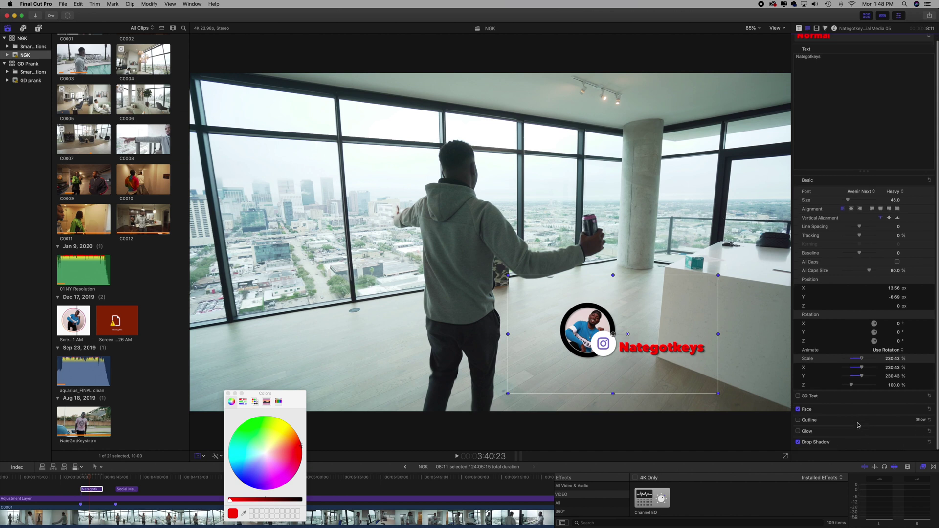
pyautogui.click(799, 425)
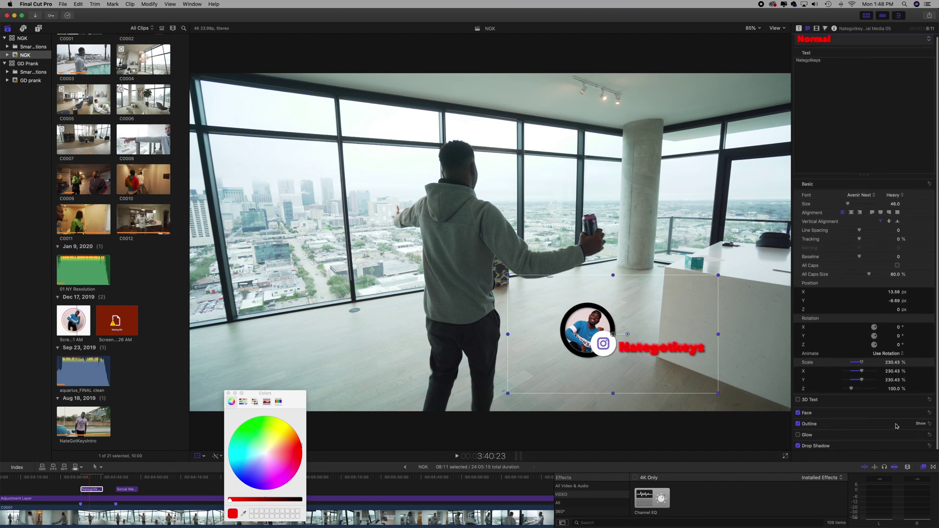
# Make the name's outline black and widen it to 6.0.
pyautogui.click(920, 424)
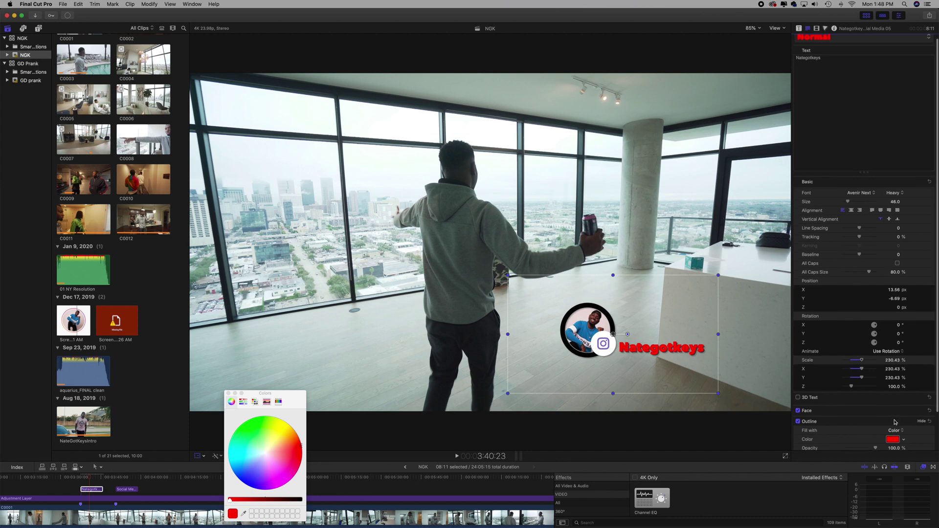
pyautogui.click(892, 440)
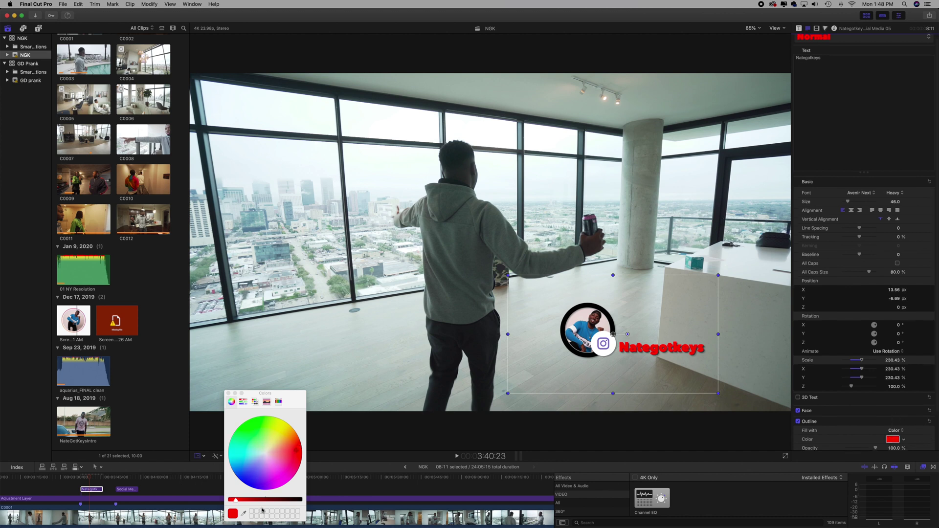
pyautogui.moveTo(266, 500); pyautogui.dragTo(319, 502)
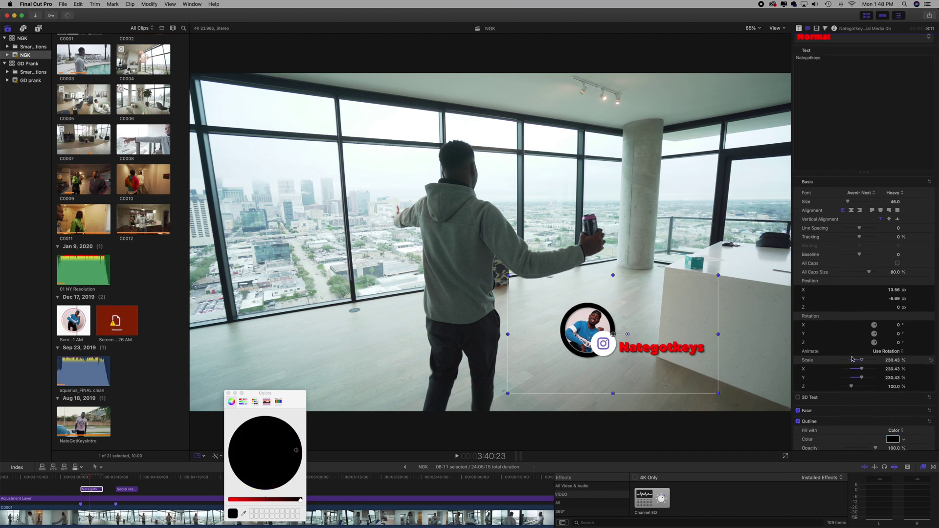
pyautogui.scroll(-3, 861, 401)
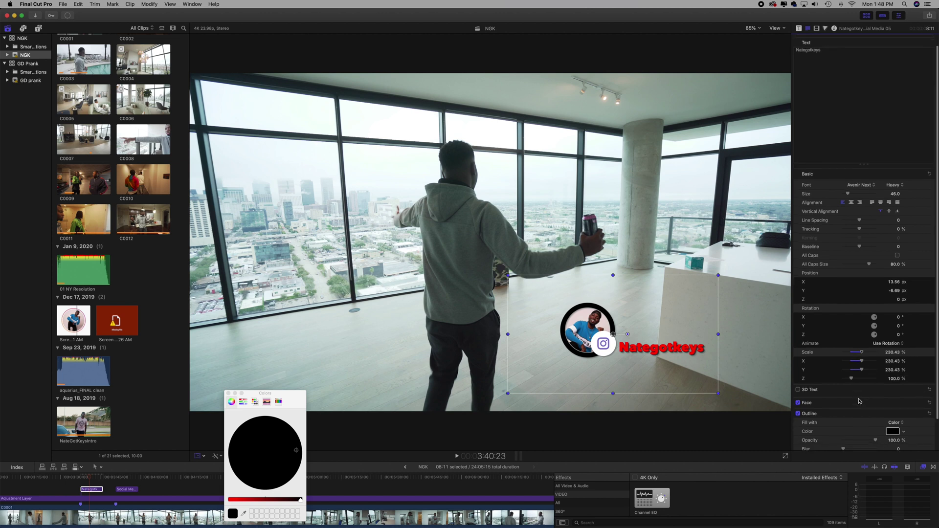
pyautogui.scroll(-1, 847, 430)
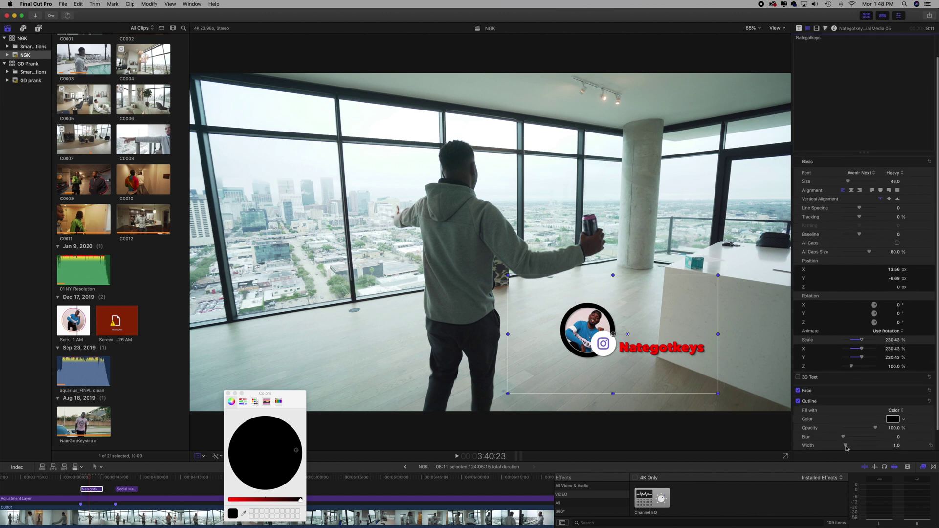
pyautogui.moveTo(846, 446); pyautogui.dragTo(857, 447)
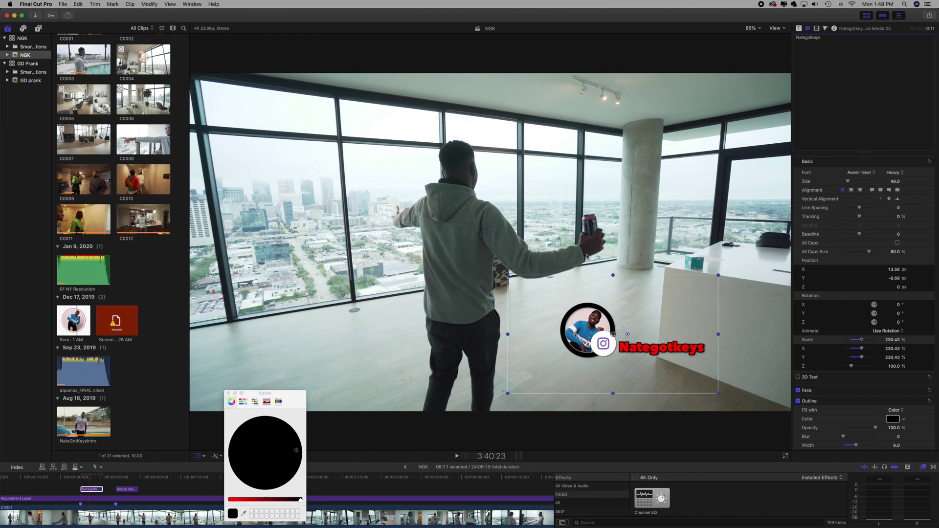
pyautogui.click(228, 394)
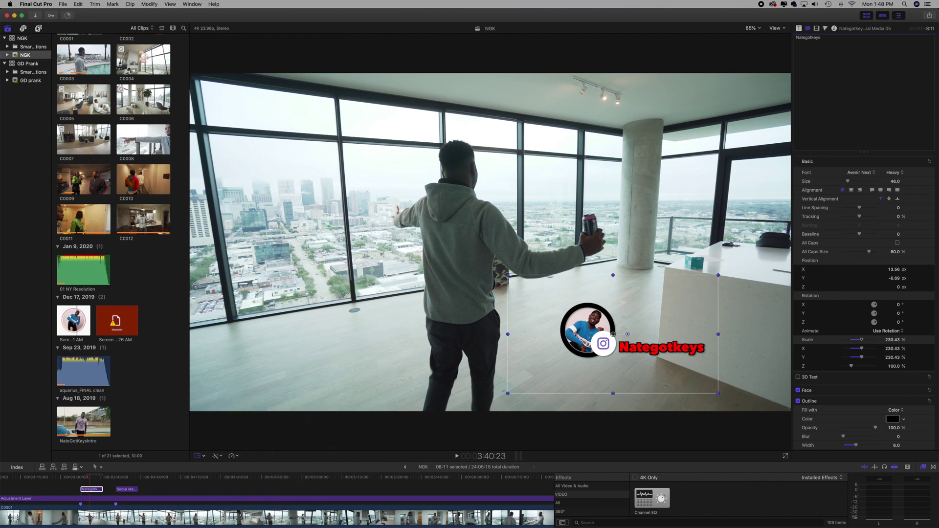
# Browse the installed titles to the Social Media section and preview the yellow Subscribe 03 title.
pyautogui.click(39, 28)
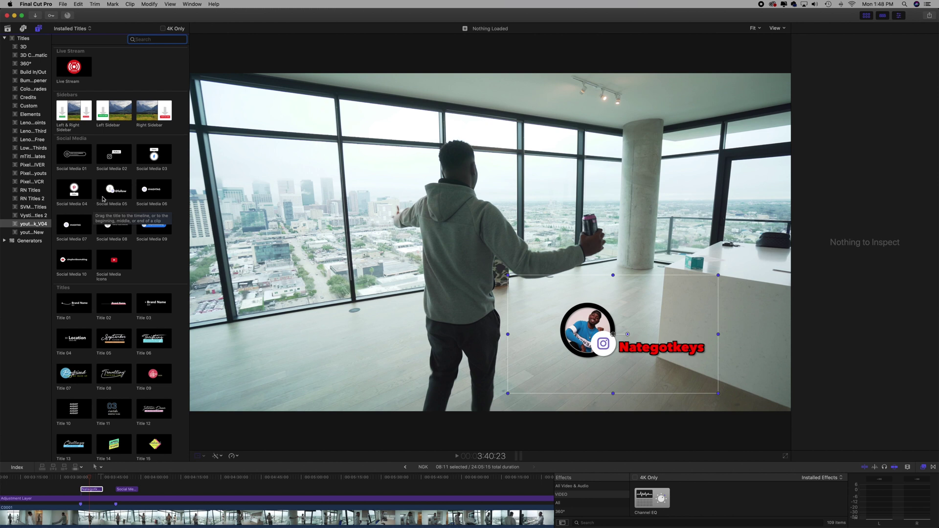
pyautogui.scroll(-3, 103, 199)
pyautogui.scroll(-5, 103, 199)
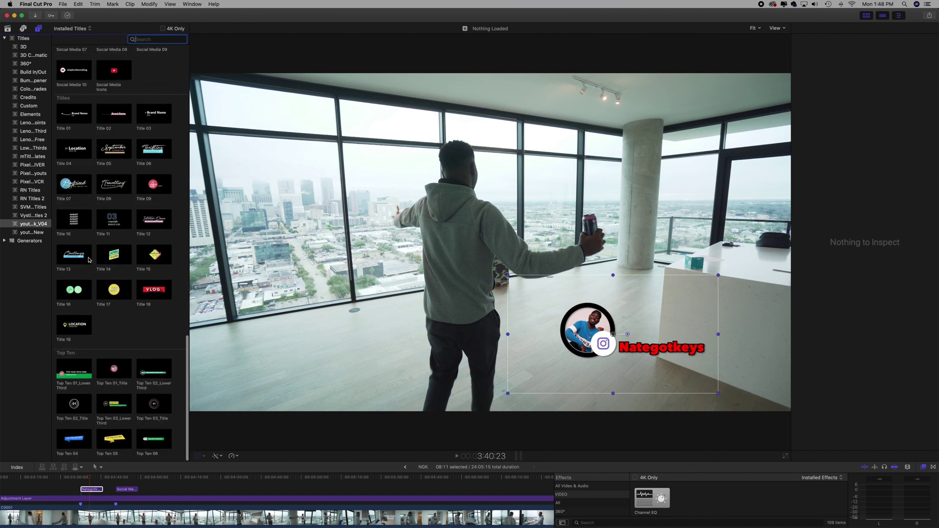
pyautogui.scroll(-3, 127, 242)
pyautogui.scroll(15, 127, 242)
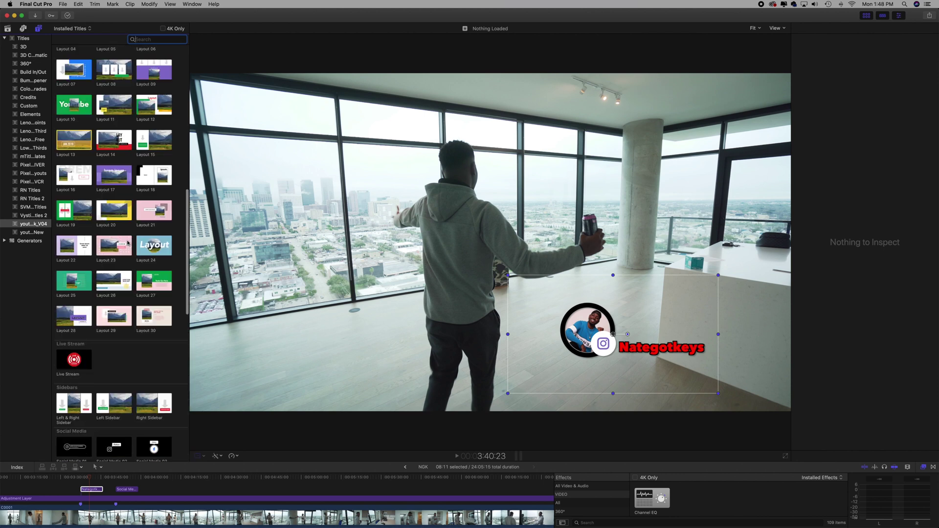
pyautogui.scroll(5, 127, 242)
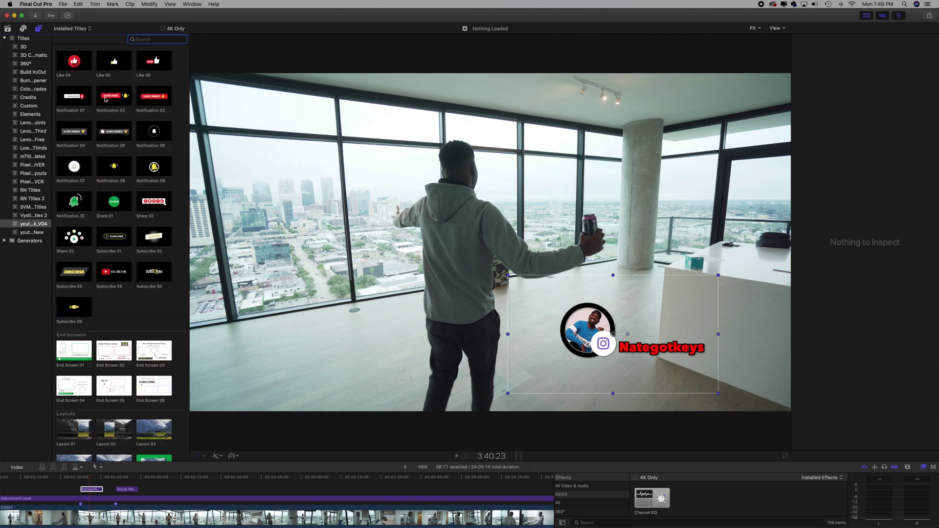
pyautogui.click(67, 64)
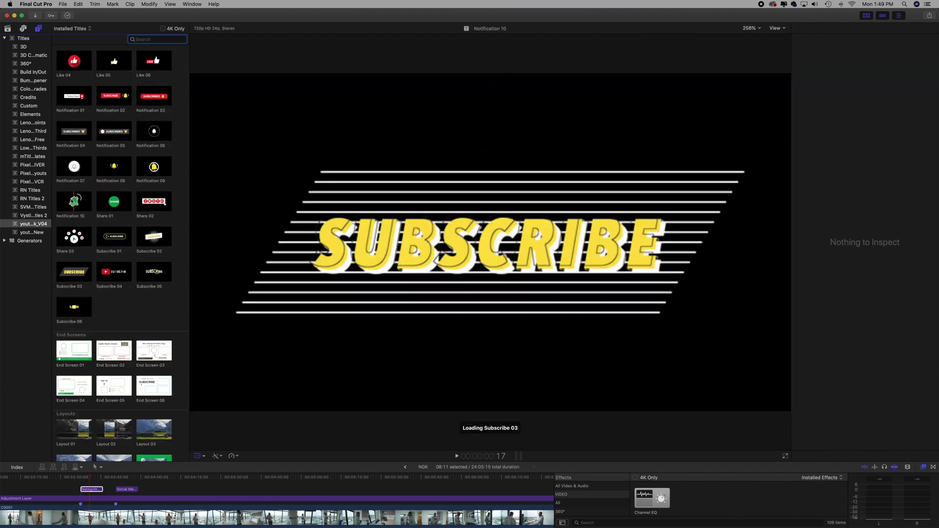